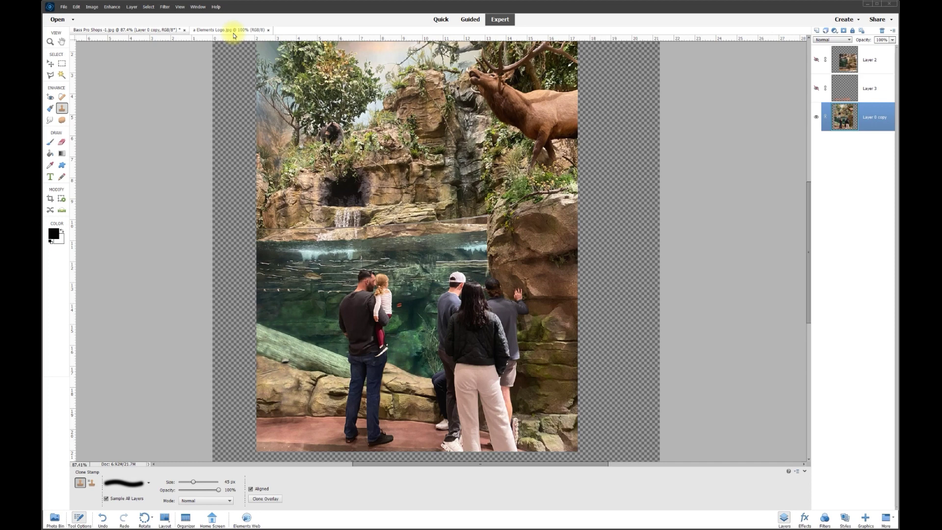
# Show Layer 2, the rock-and-fence photo, and drag it into place over the visitors
pyautogui.click(234, 32)
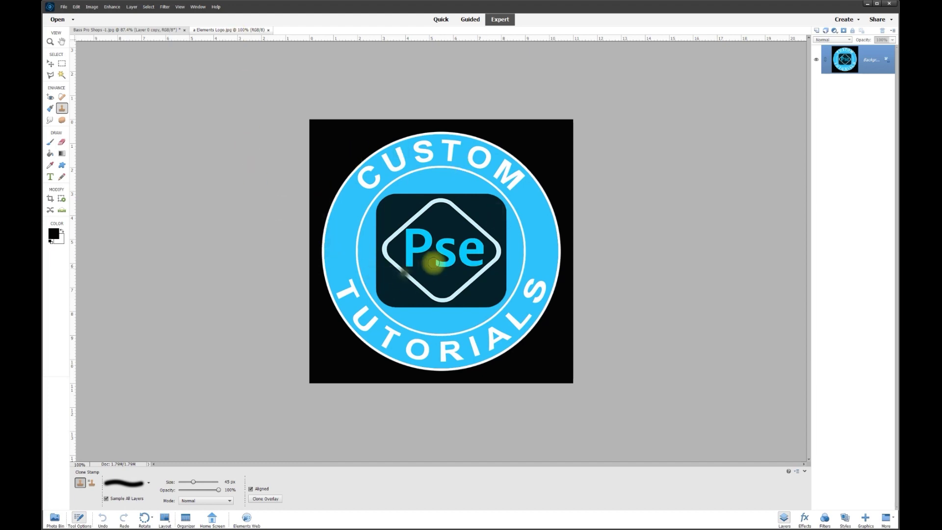
pyautogui.click(140, 32)
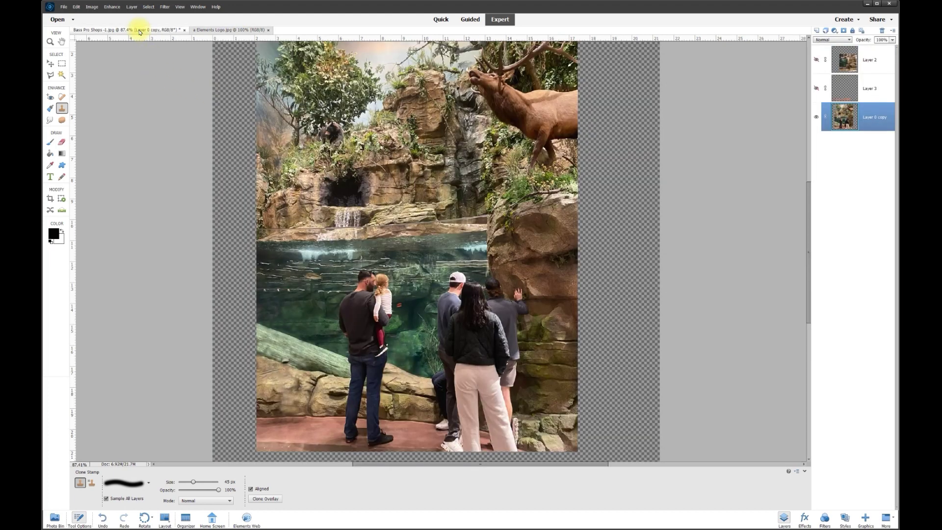
pyautogui.click(51, 64)
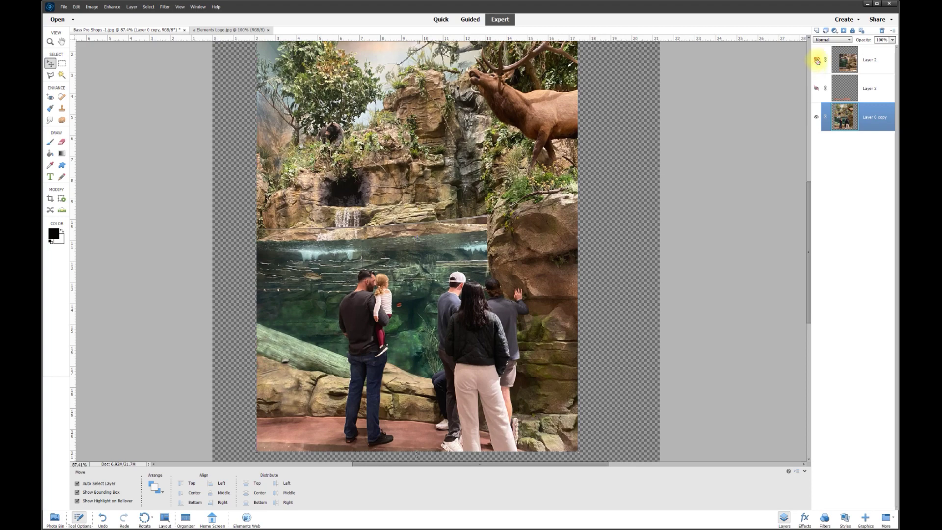
pyautogui.click(817, 60)
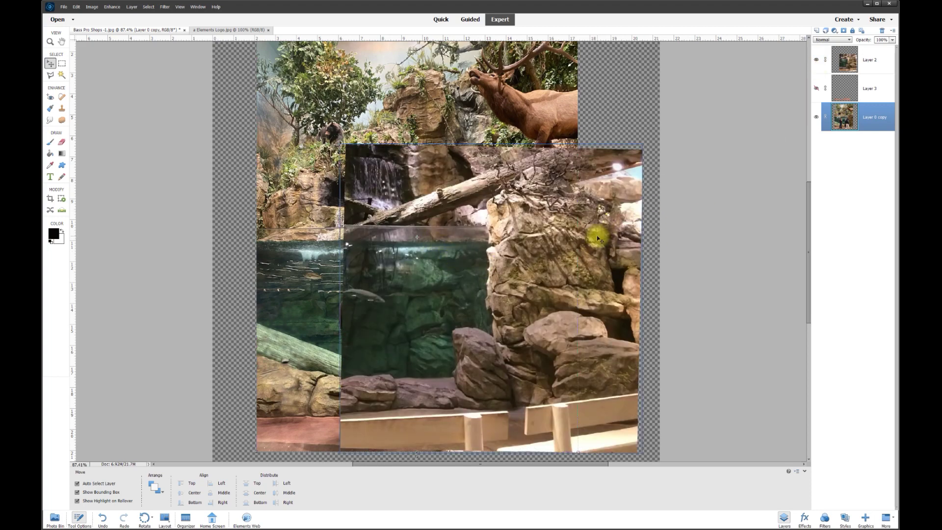
pyautogui.moveTo(601, 242); pyautogui.dragTo(396, 264)
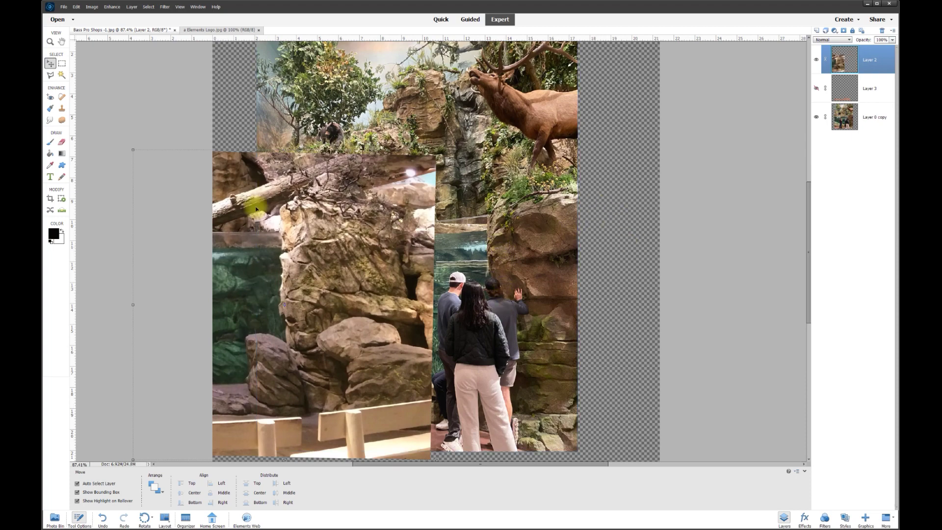
pyautogui.moveTo(313, 282); pyautogui.dragTo(516, 288)
pyautogui.click(515, 288)
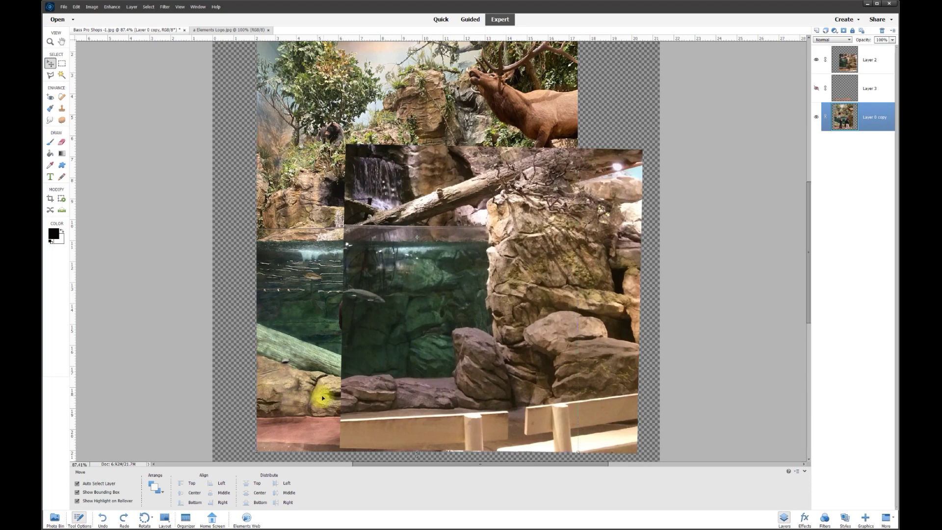
# Toggle Layer 2's visibility to compare against the original, leaving it hidden
pyautogui.click(816, 60)
pyautogui.click(816, 60)
pyautogui.click(816, 60)
pyautogui.click(816, 60)
pyautogui.click(816, 60)
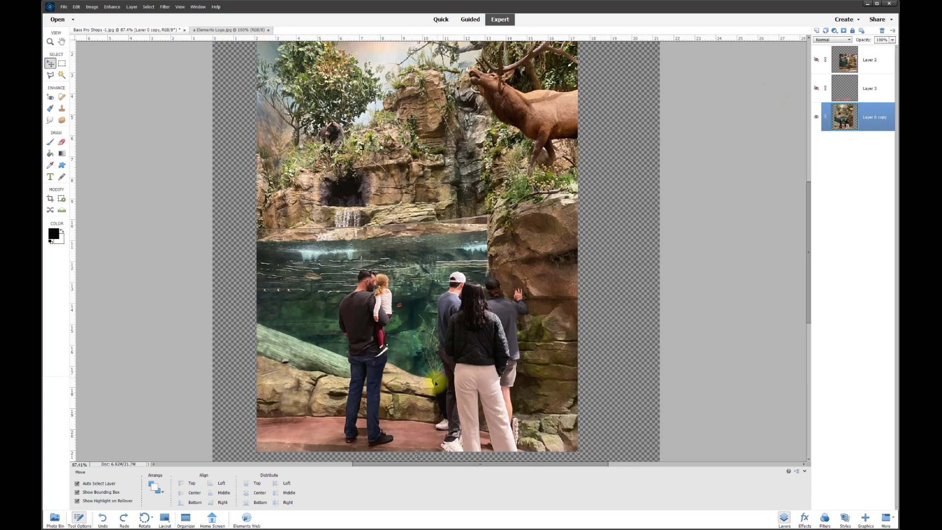
pyautogui.click(816, 60)
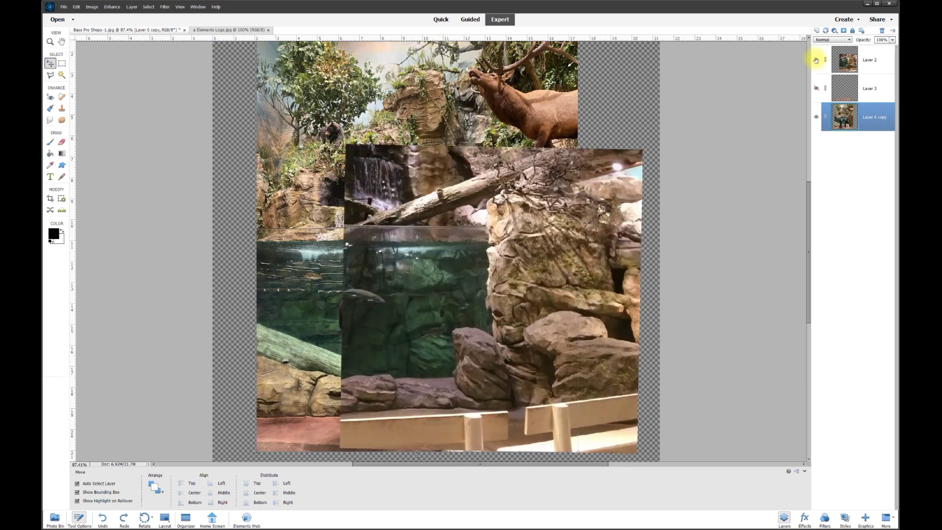
pyautogui.click(816, 59)
pyautogui.click(816, 60)
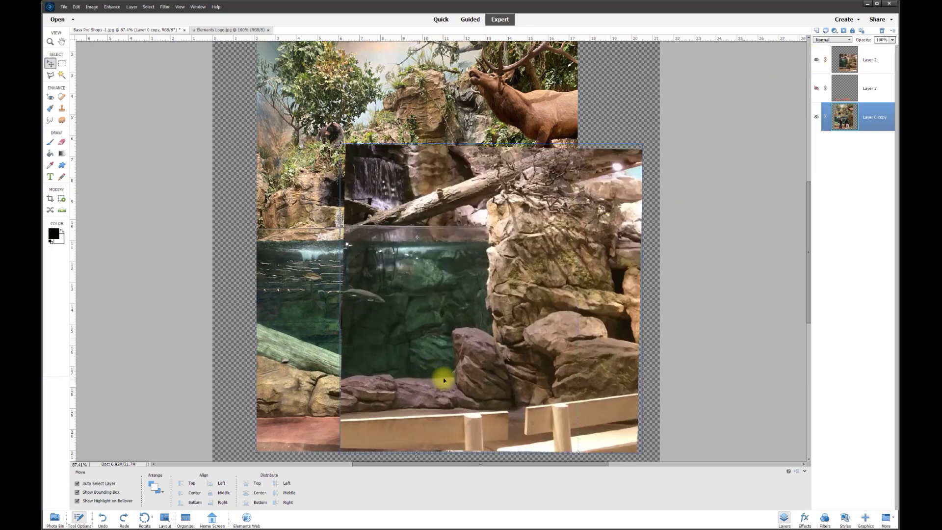
pyautogui.click(816, 60)
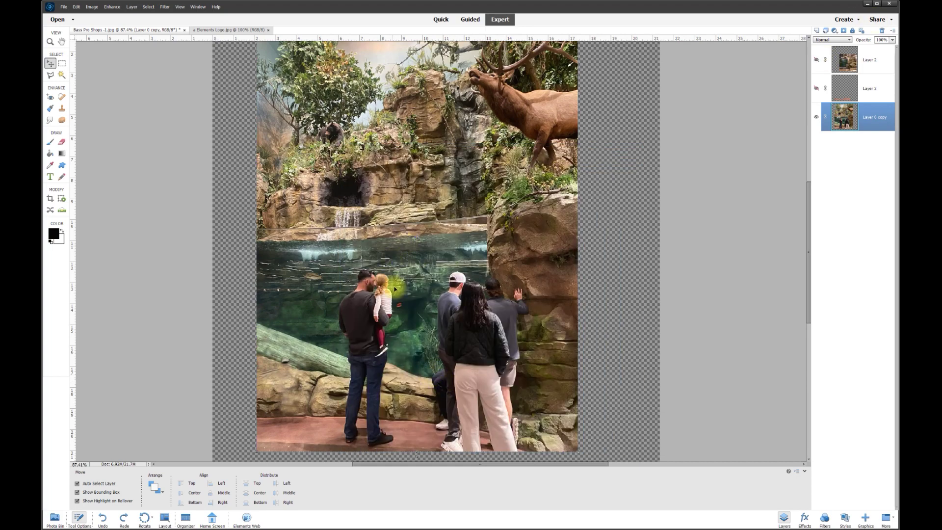
# Zoom in and marquee a tall strip of water and floor between the man with the child and the woman
pyautogui.scroll(3, 452, 389)
pyautogui.moveTo(808, 306); pyautogui.dragTo(808, 337)
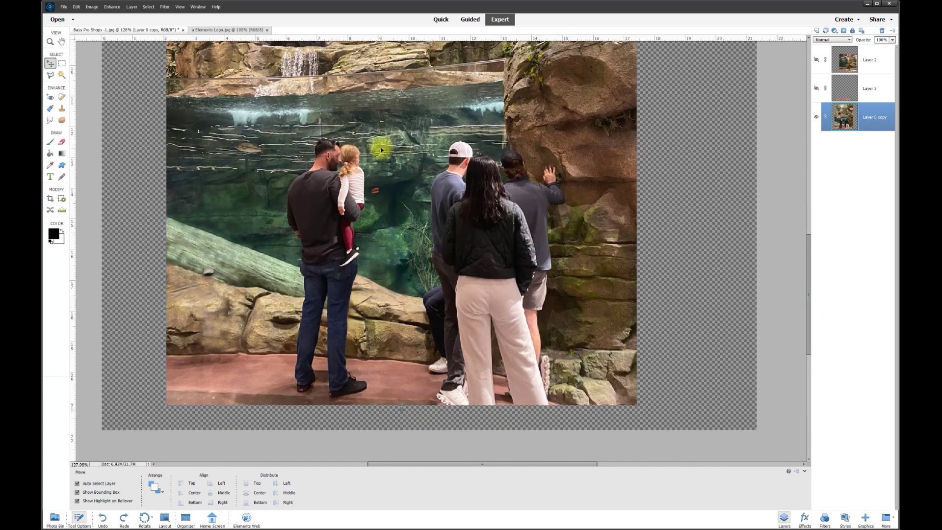
pyautogui.scroll(1, 385, 252)
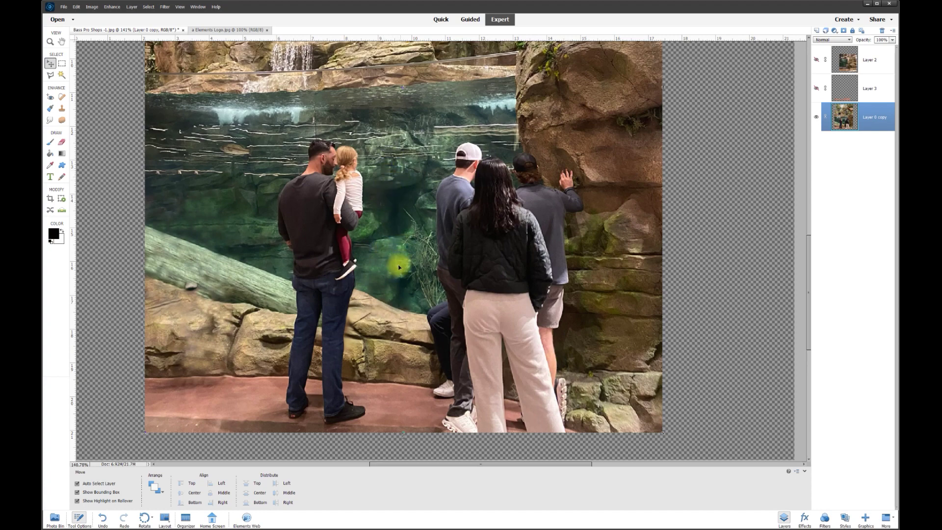
pyautogui.click(62, 65)
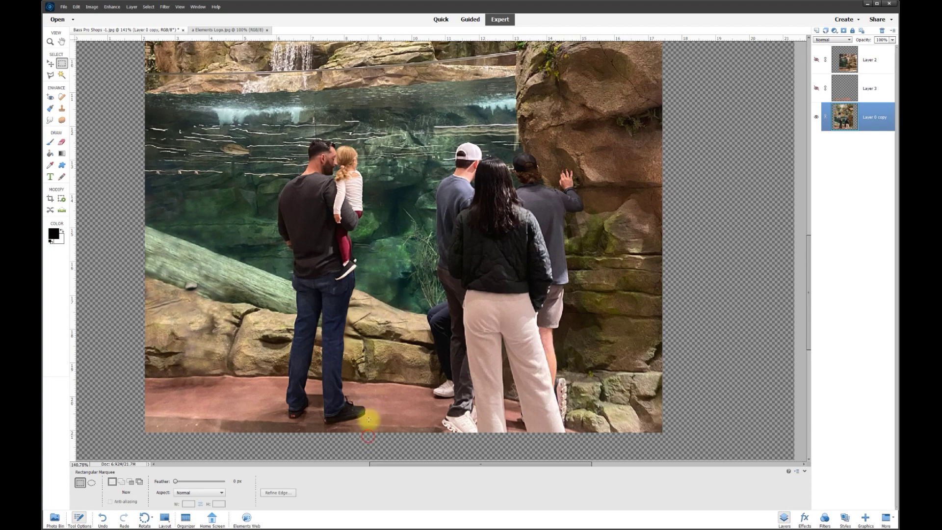
pyautogui.moveTo(367, 420); pyautogui.dragTo(437, 121)
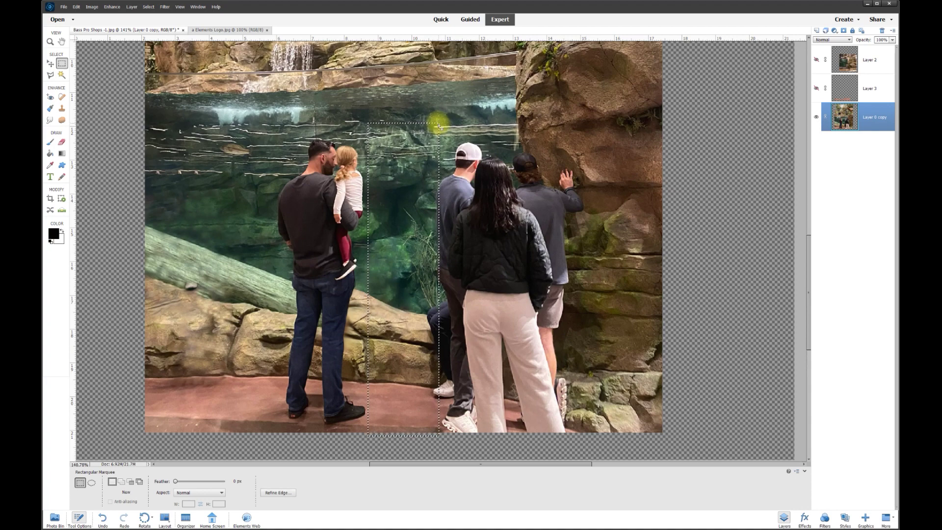
pyautogui.rightClick(420, 216)
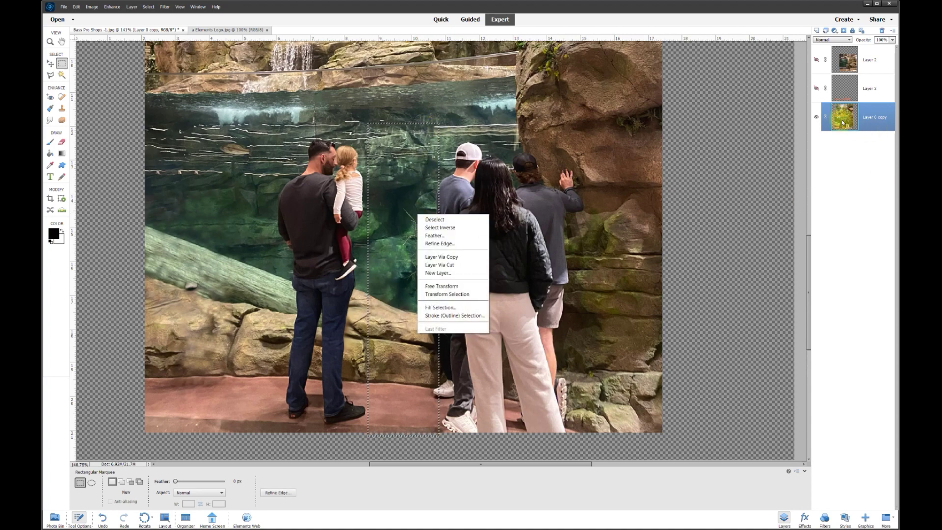
# Copy the water strip to its own Layer 4 and stretch it right over the man in the white cap
pyautogui.click(446, 256)
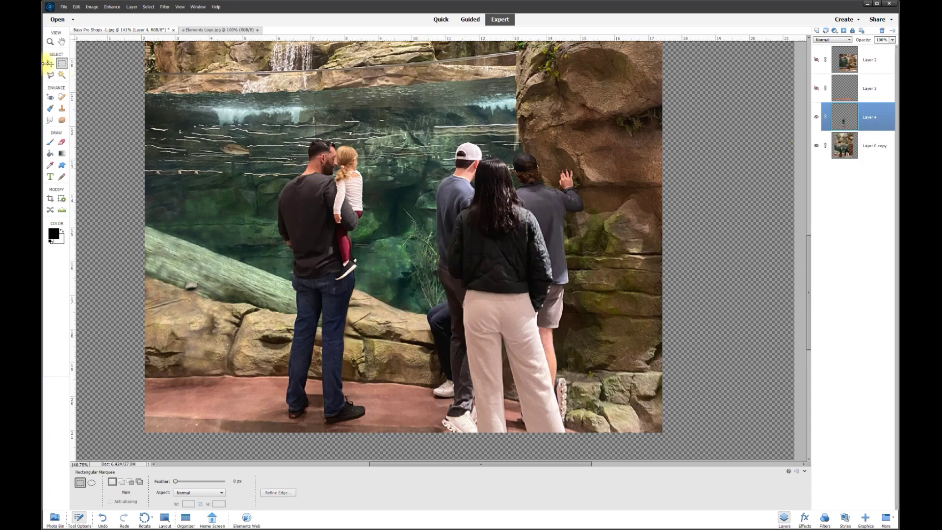
pyautogui.click(49, 64)
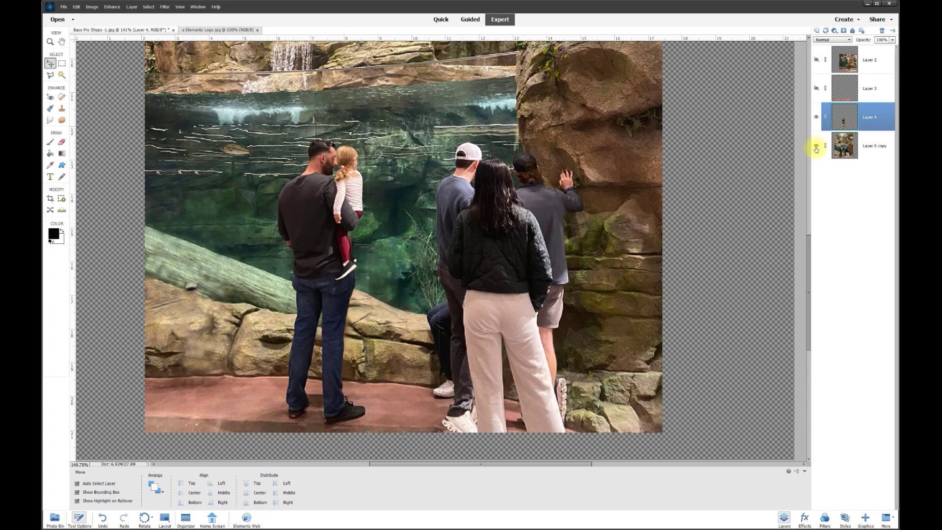
pyautogui.click(816, 146)
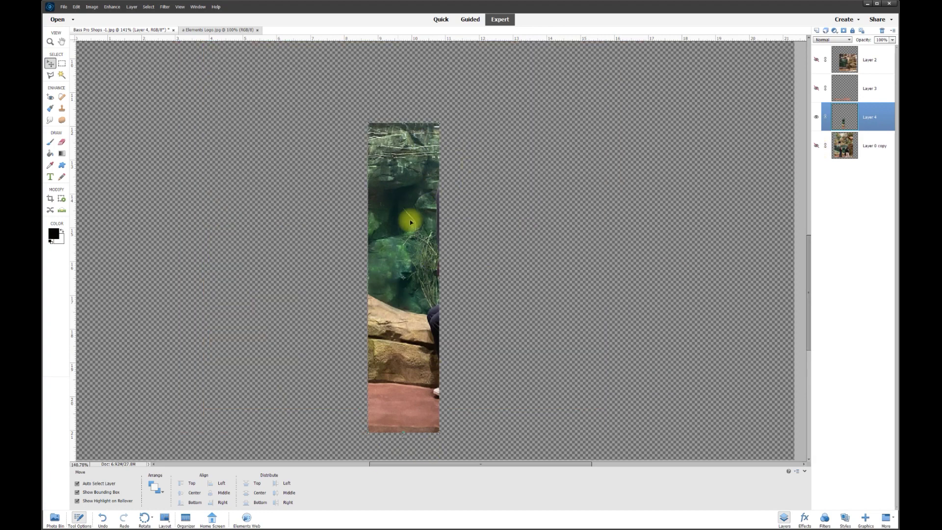
pyautogui.click(816, 145)
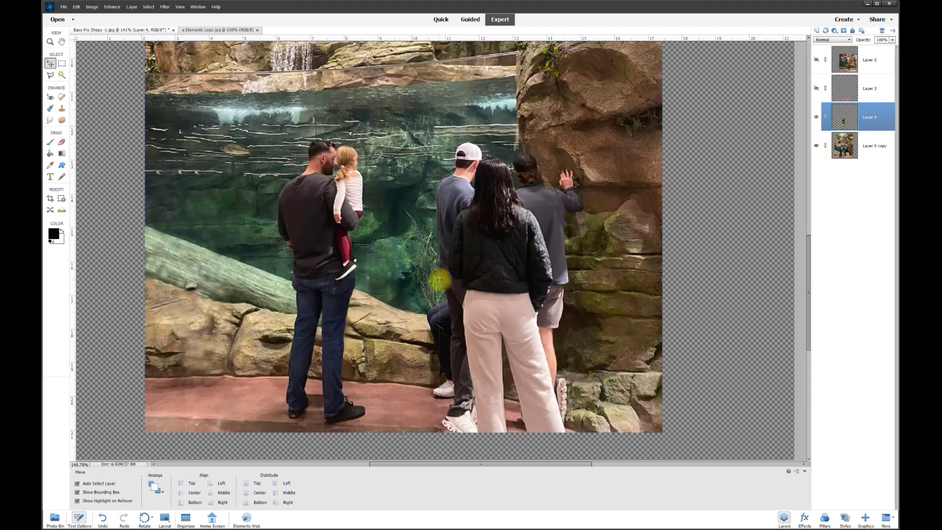
pyautogui.moveTo(438, 279); pyautogui.dragTo(472, 276)
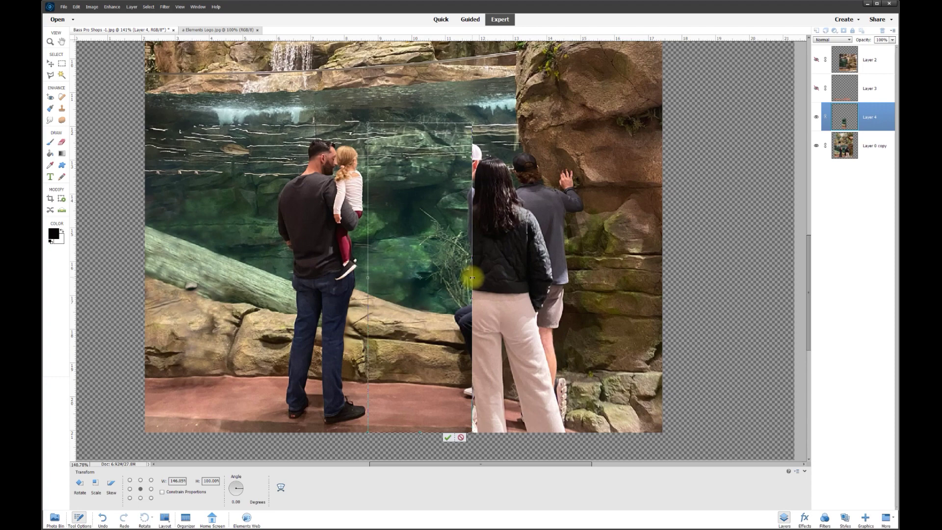
pyautogui.moveTo(472, 278); pyautogui.dragTo(469, 277)
pyautogui.click(447, 437)
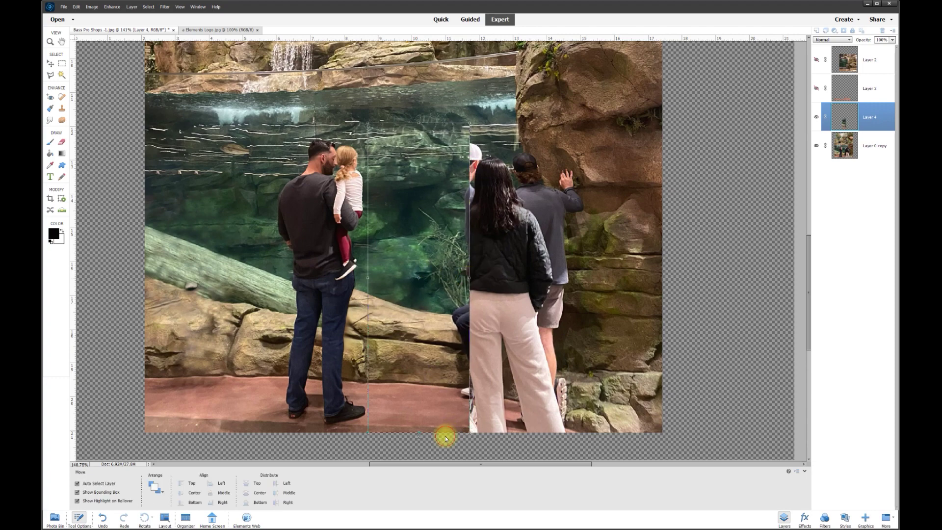
pyautogui.click(460, 116)
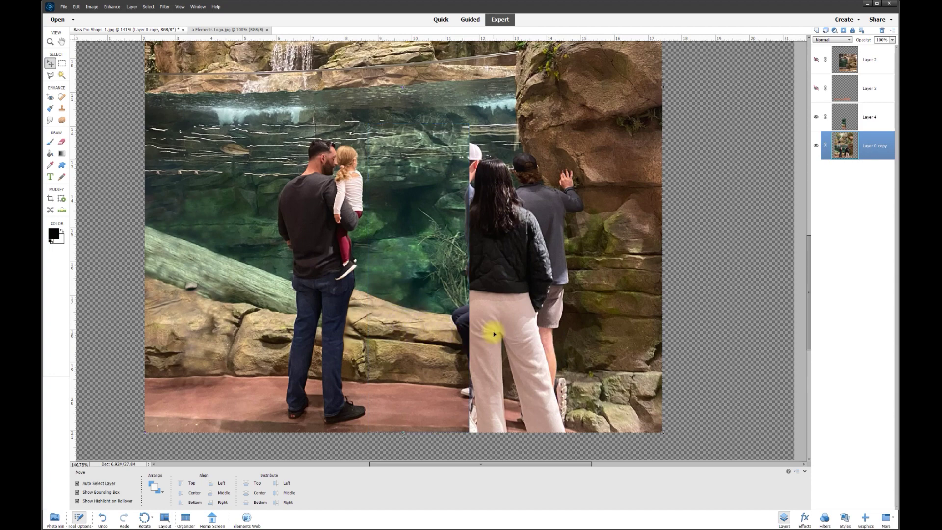
# Merge Layer 4 down into Layer 0 copy and check the result
pyautogui.rightClick(871, 121)
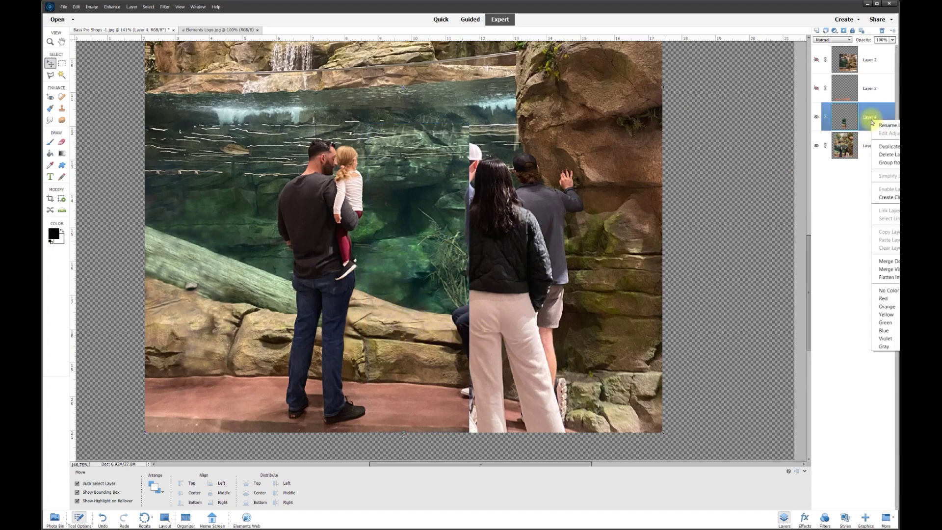
pyautogui.click(889, 260)
pyautogui.click(816, 118)
pyautogui.click(816, 117)
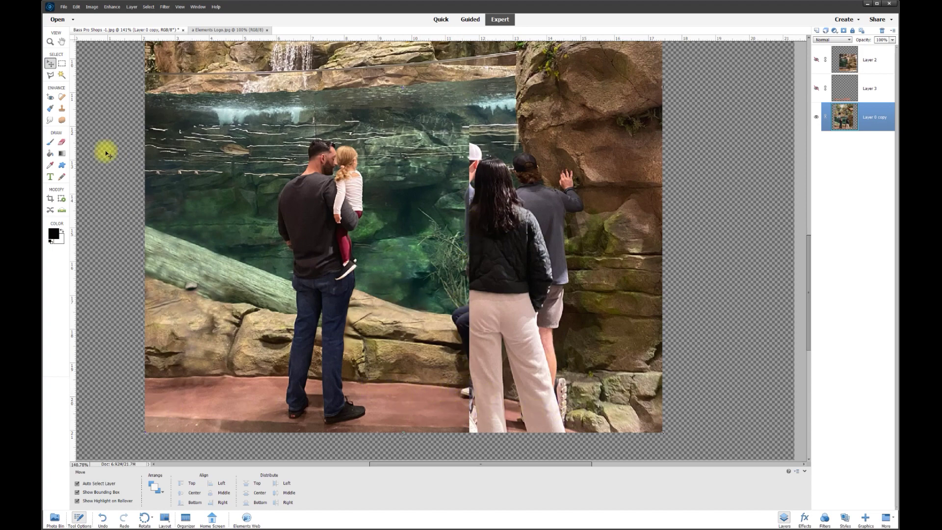
# Briefly show the cloned floor layer (Layer 3), then hide it again
pyautogui.click(61, 108)
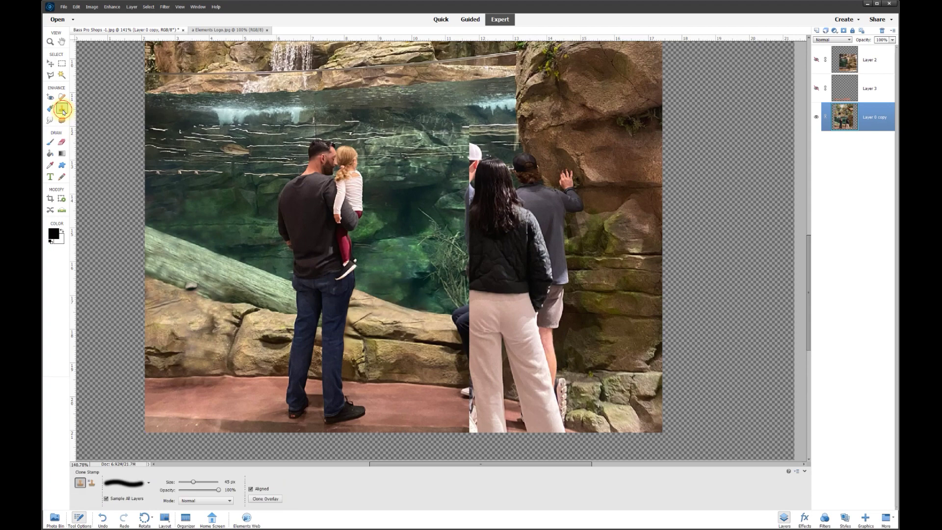
pyautogui.click(815, 89)
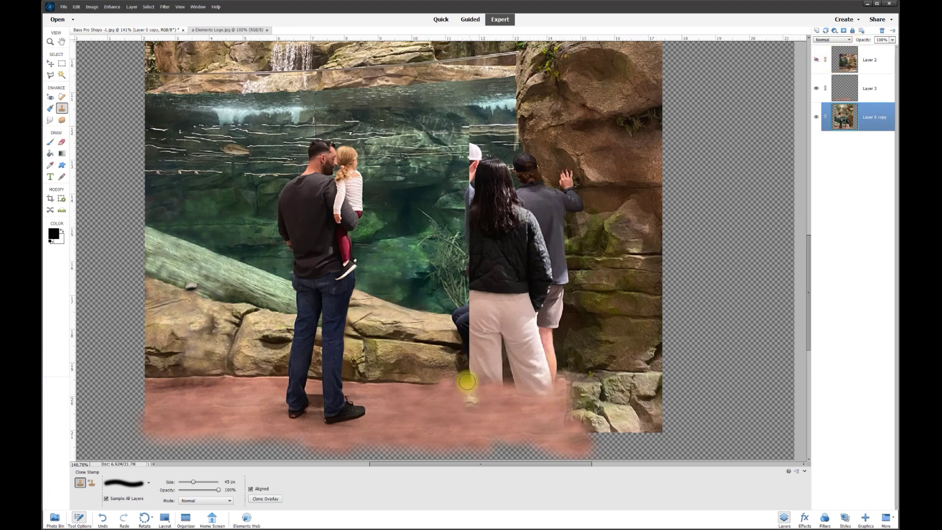
pyautogui.click(51, 64)
pyautogui.click(816, 88)
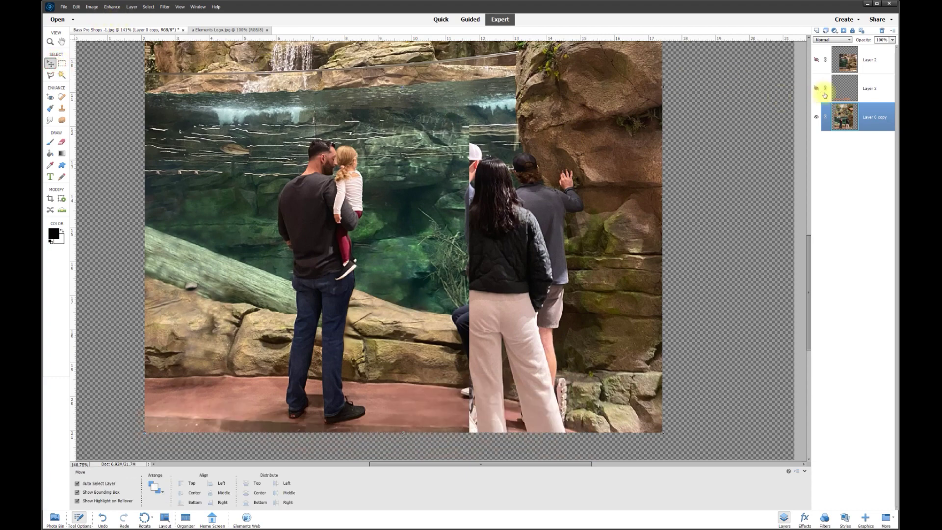
# Show Layer 2 at about 52% opacity and nudge it right and down to align with the scene
pyautogui.click(816, 60)
pyautogui.scroll(-3, 657, 224)
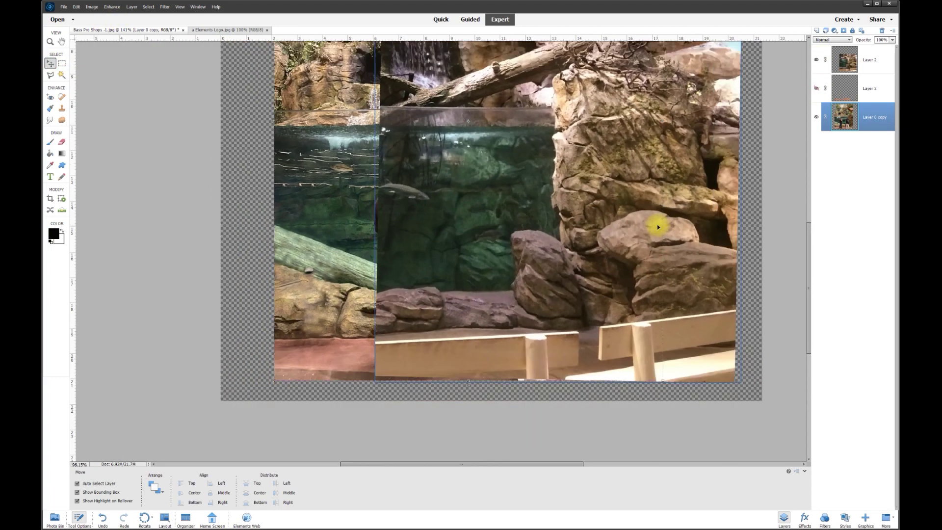
pyautogui.scroll(-2, 644, 214)
pyautogui.scroll(1, 536, 271)
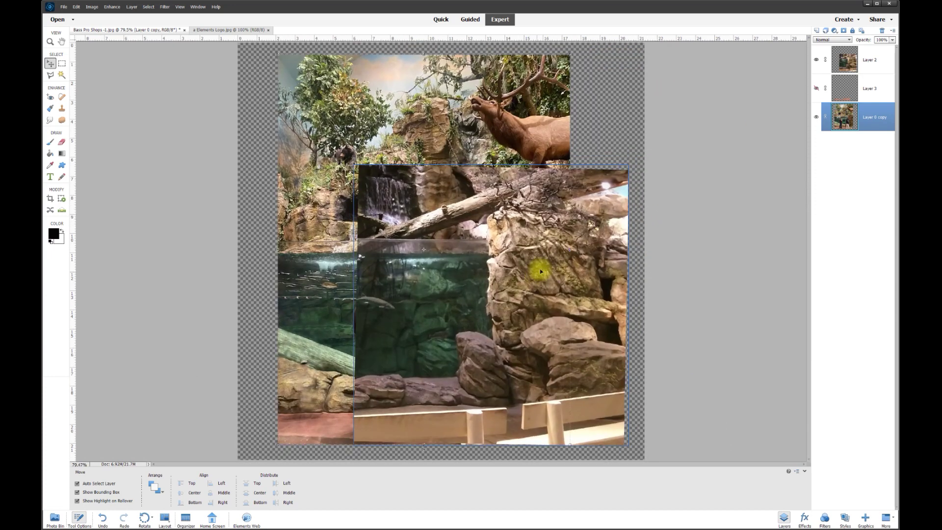
pyautogui.click(872, 67)
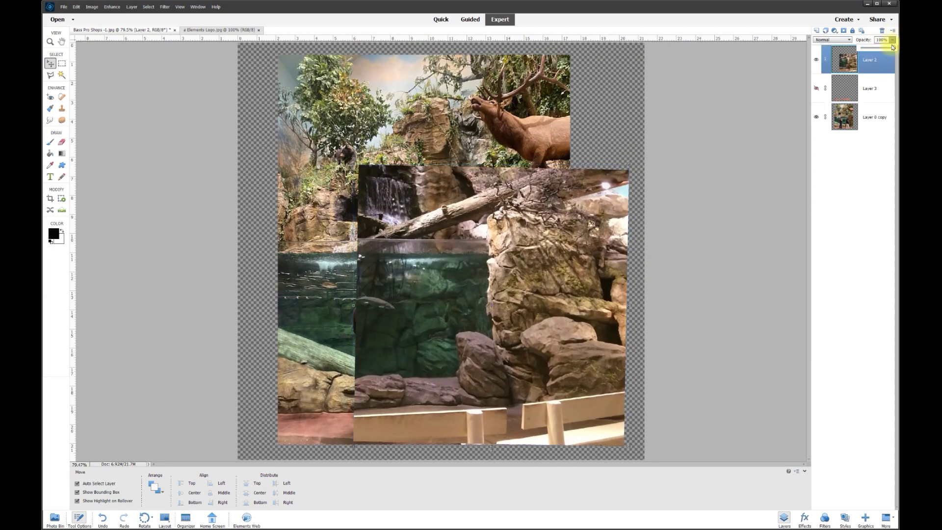
pyautogui.moveTo(878, 50); pyautogui.dragTo(878, 50)
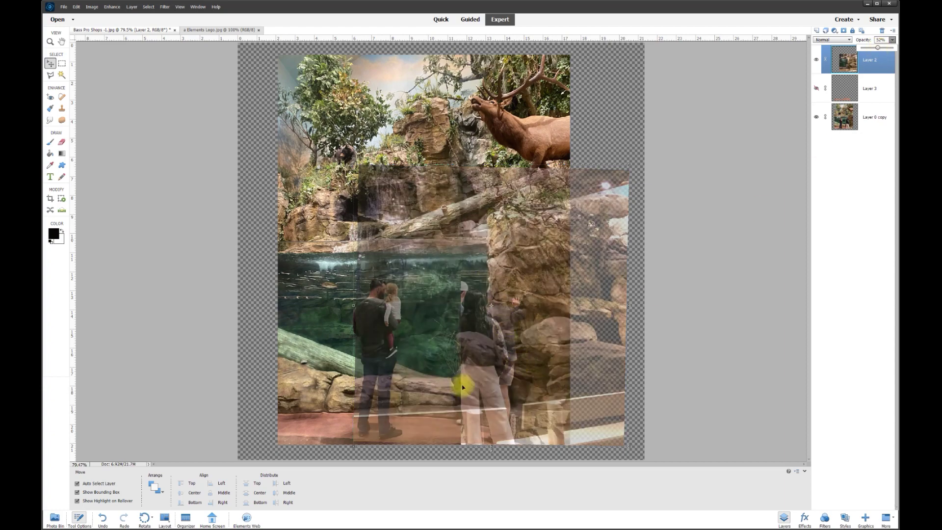
pyautogui.moveTo(551, 351)
pyautogui.mouseDown()
pyautogui.moveTo(551, 336)
pyautogui.moveTo(546, 354)
pyautogui.mouseUp()
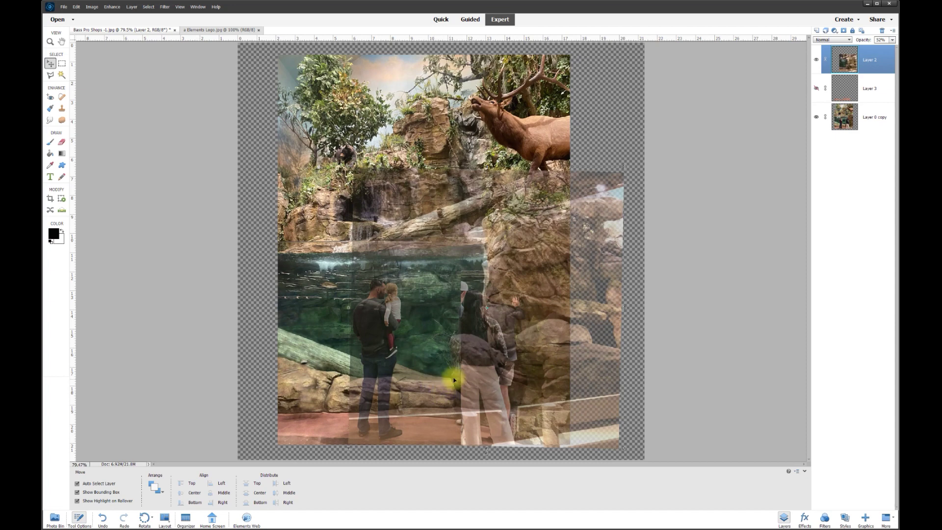
pyautogui.moveTo(535, 338); pyautogui.dragTo(542, 352)
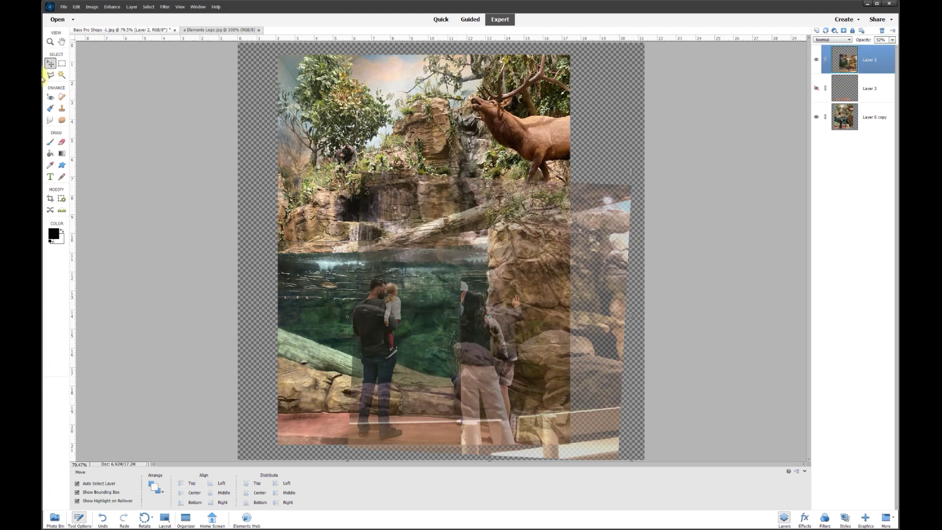
pyautogui.click(62, 143)
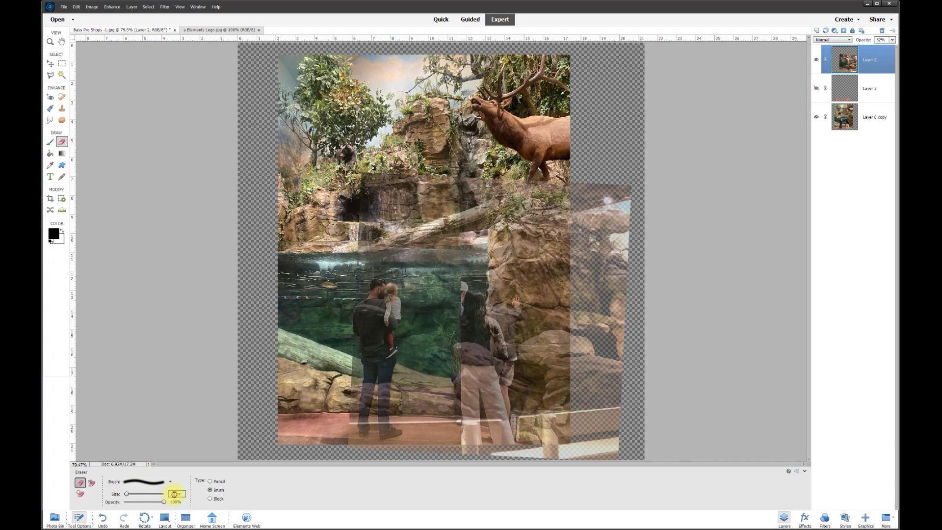
# Choose a soft brush for the Eraser and set its size to 250 px
pyautogui.click(161, 484)
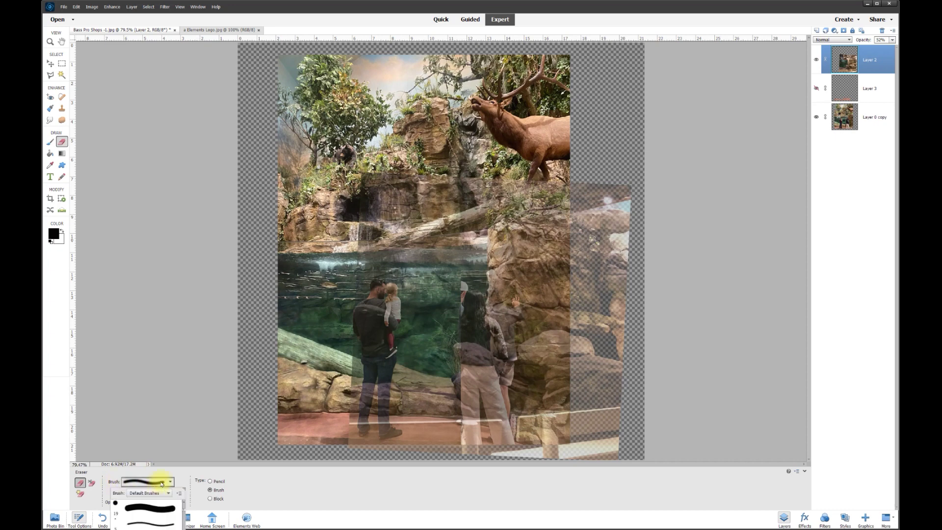
pyautogui.click(258, 495)
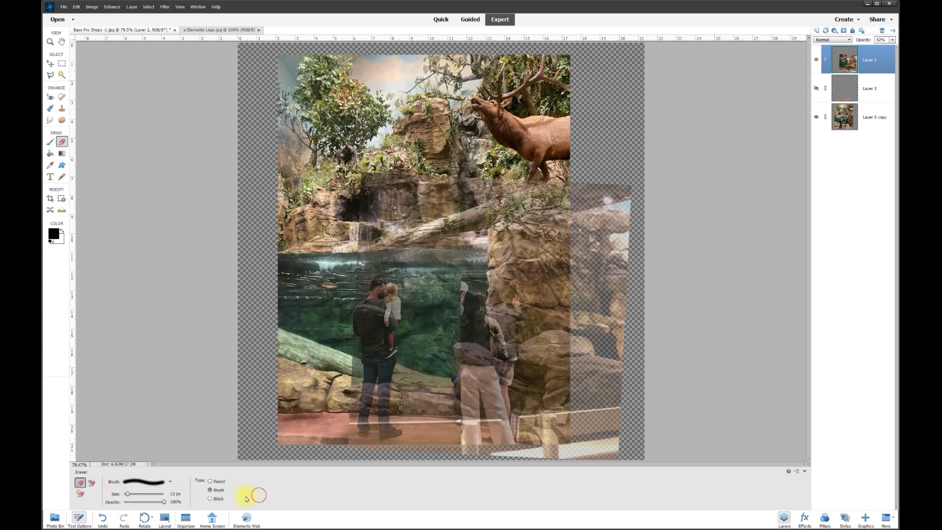
pyautogui.write('250')
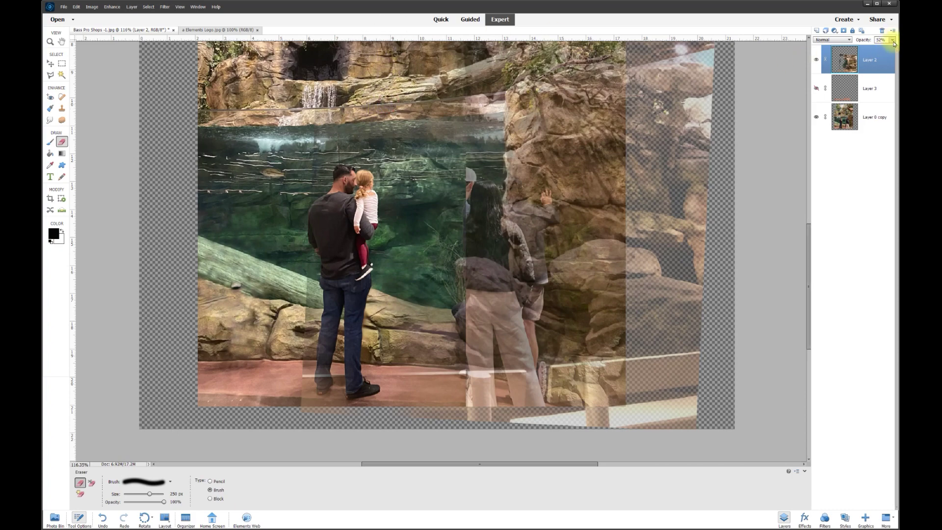
# Set Layer 2 to 100% opacity and erase it from over the man with the child and the left railing post
pyautogui.moveTo(877, 47); pyautogui.dragTo(894, 48)
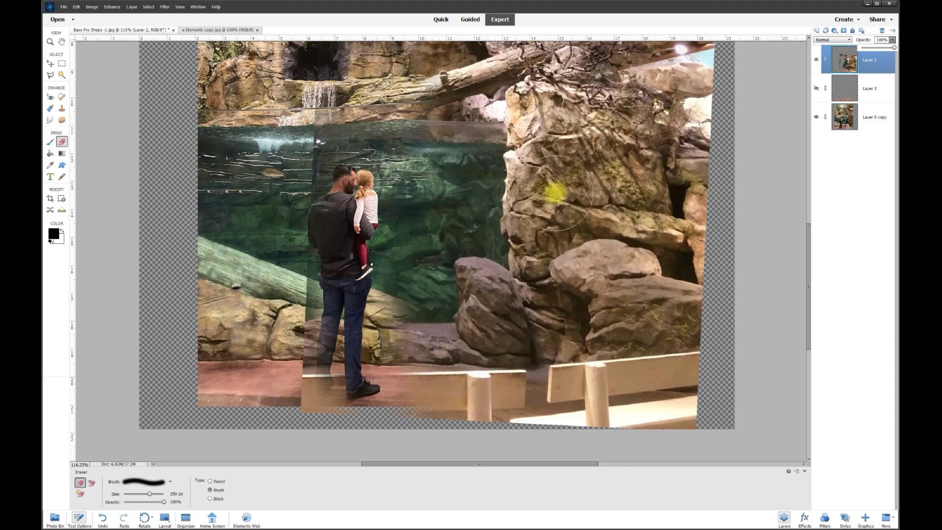
pyautogui.click(818, 62)
pyautogui.click(817, 61)
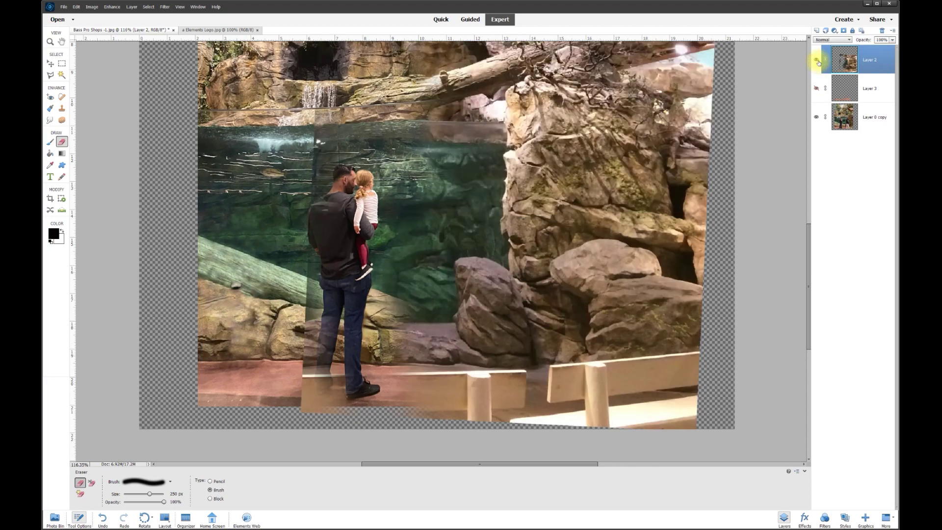
pyautogui.click(817, 62)
pyautogui.click(818, 63)
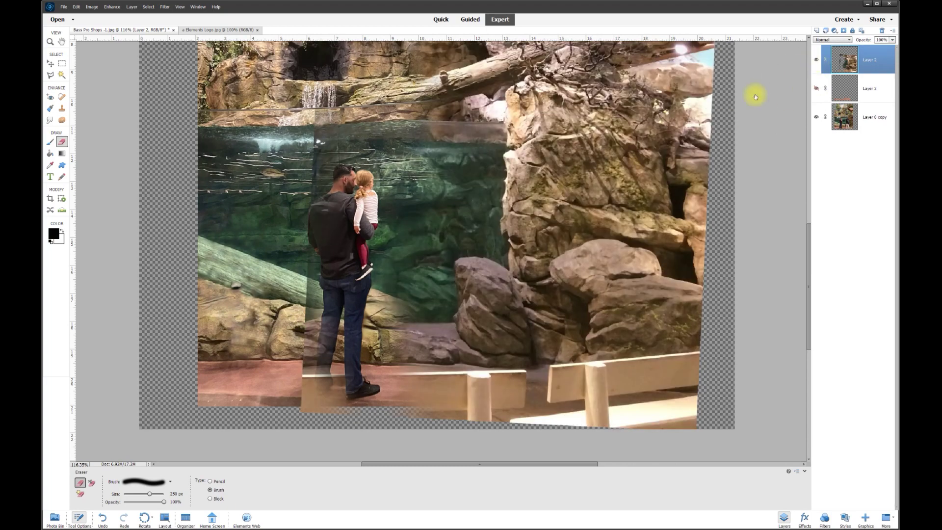
pyautogui.moveTo(365, 208)
pyautogui.mouseDown()
pyautogui.moveTo(328, 219)
pyautogui.moveTo(322, 269)
pyautogui.moveTo(335, 308)
pyautogui.moveTo(314, 382)
pyautogui.moveTo(342, 405)
pyautogui.moveTo(373, 412)
pyautogui.mouseUp()
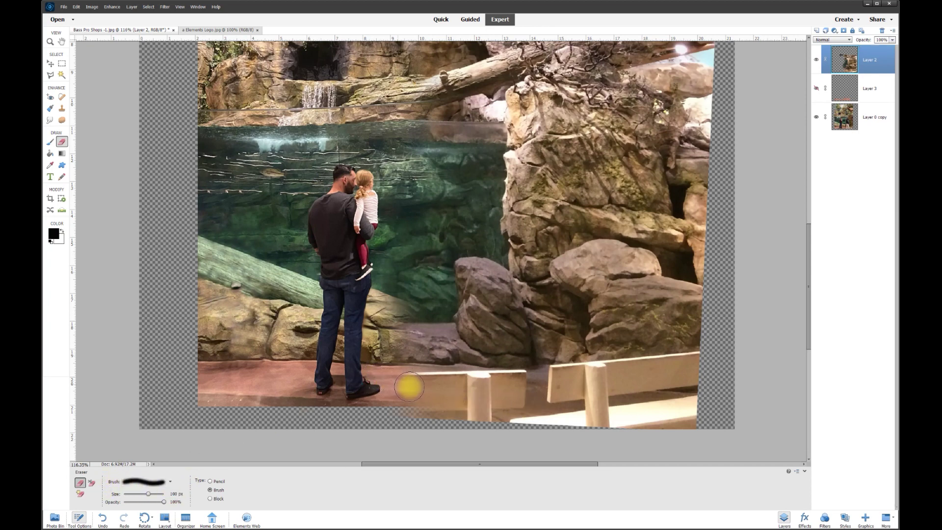
pyautogui.moveTo(445, 385)
pyautogui.mouseDown()
pyautogui.moveTo(513, 385)
pyautogui.moveTo(417, 382)
pyautogui.moveTo(489, 409)
pyautogui.moveTo(398, 409)
pyautogui.moveTo(501, 412)
pyautogui.moveTo(548, 382)
pyautogui.moveTo(686, 367)
pyautogui.moveTo(527, 394)
pyautogui.moveTo(509, 415)
pyautogui.moveTo(692, 405)
pyautogui.moveTo(713, 396)
pyautogui.moveTo(645, 422)
pyautogui.moveTo(738, 396)
pyautogui.moveTo(479, 403)
pyautogui.moveTo(473, 398)
pyautogui.moveTo(521, 391)
pyautogui.moveTo(452, 388)
pyautogui.mouseUp()
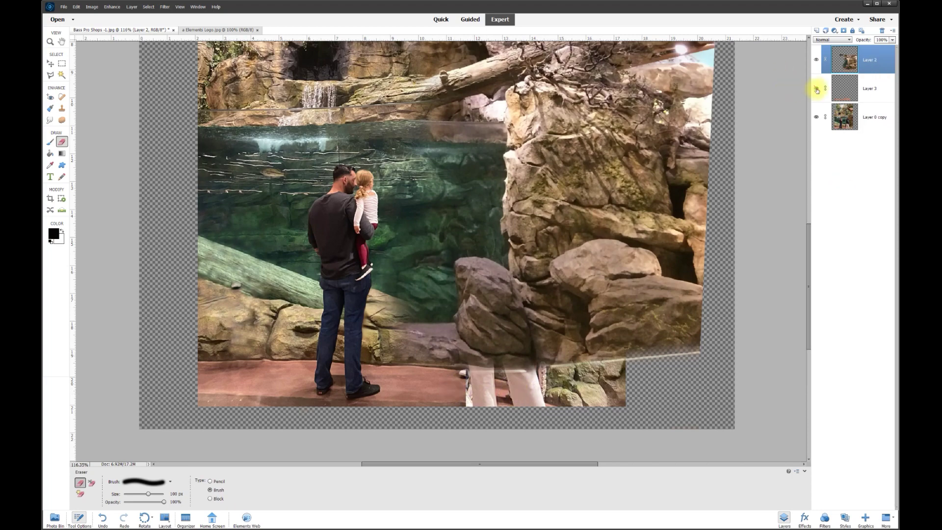
# Show the pink cloned floor, set Layer 2 to 78% opacity, and erase its edge beside the rocks
pyautogui.click(816, 89)
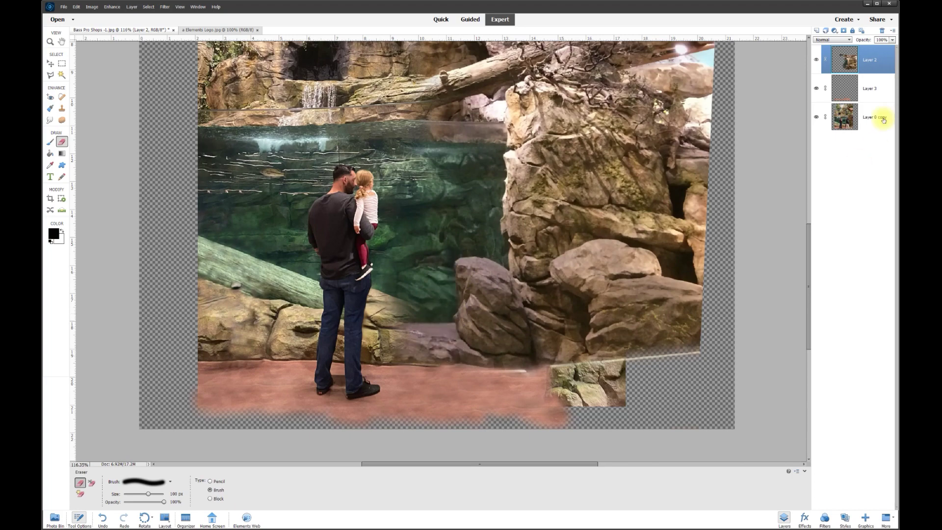
pyautogui.scroll(4, 500, 213)
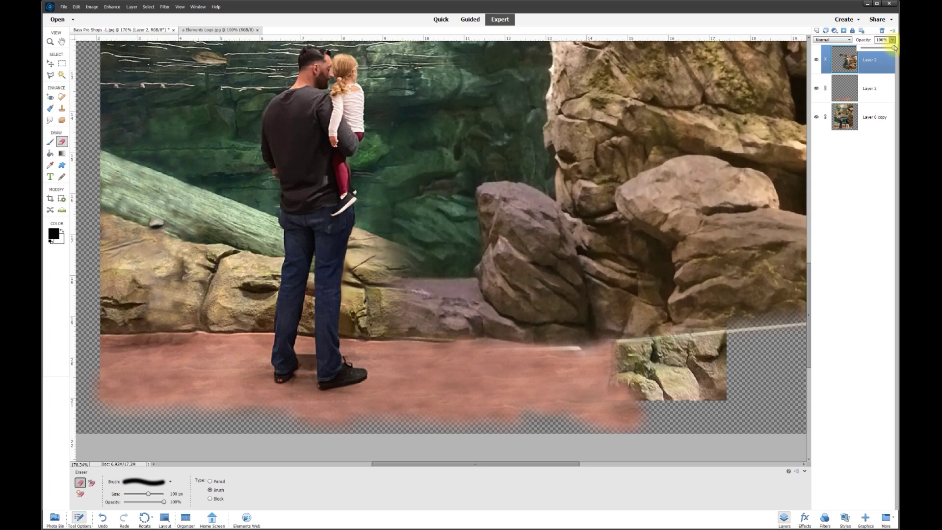
pyautogui.moveTo(881, 49); pyautogui.dragTo(886, 48)
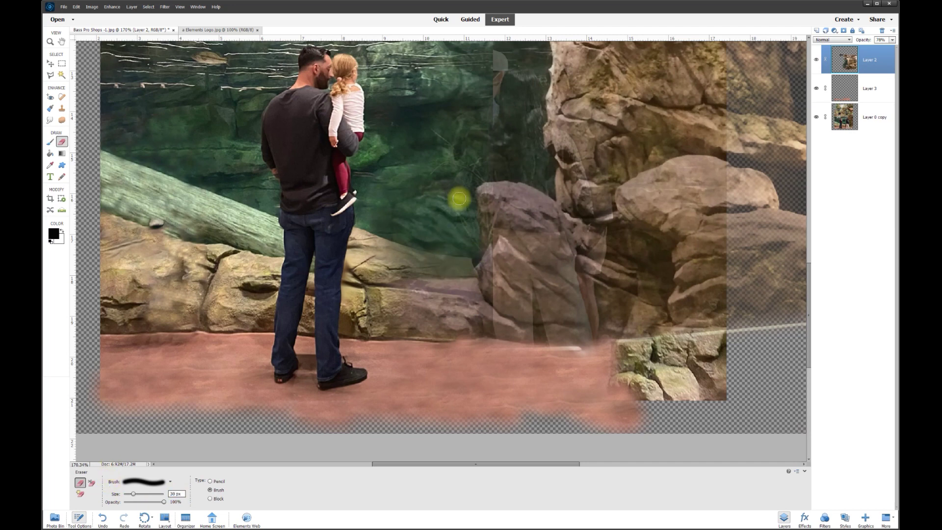
pyautogui.click(466, 204)
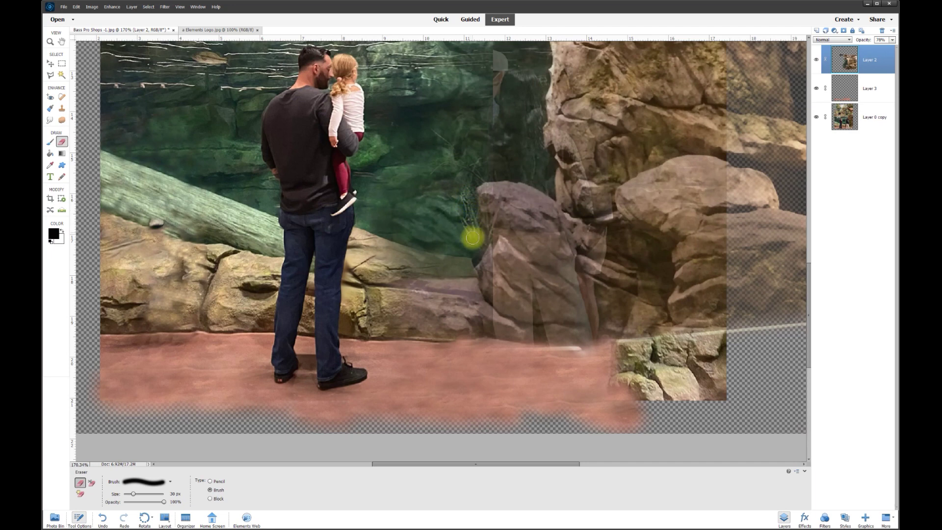
pyautogui.moveTo(464, 265); pyautogui.dragTo(470, 334)
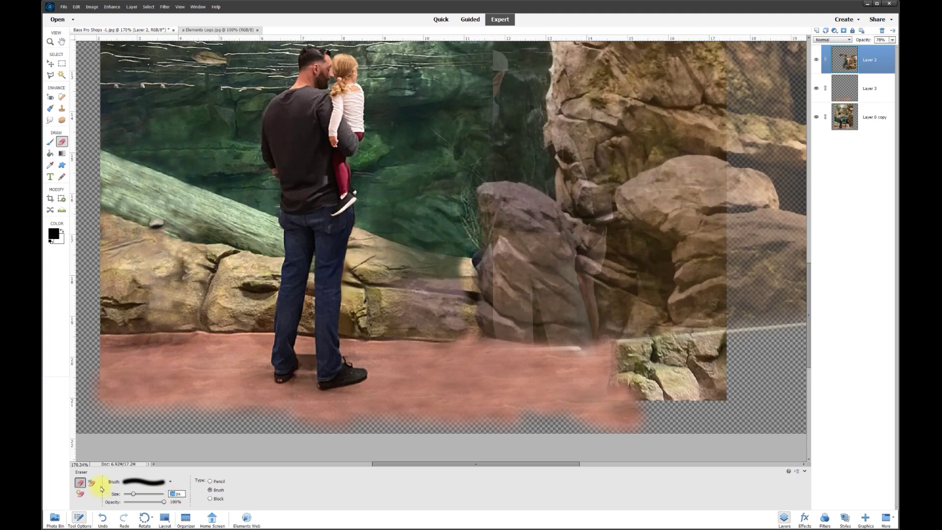
pyautogui.scroll(2, 105, 488)
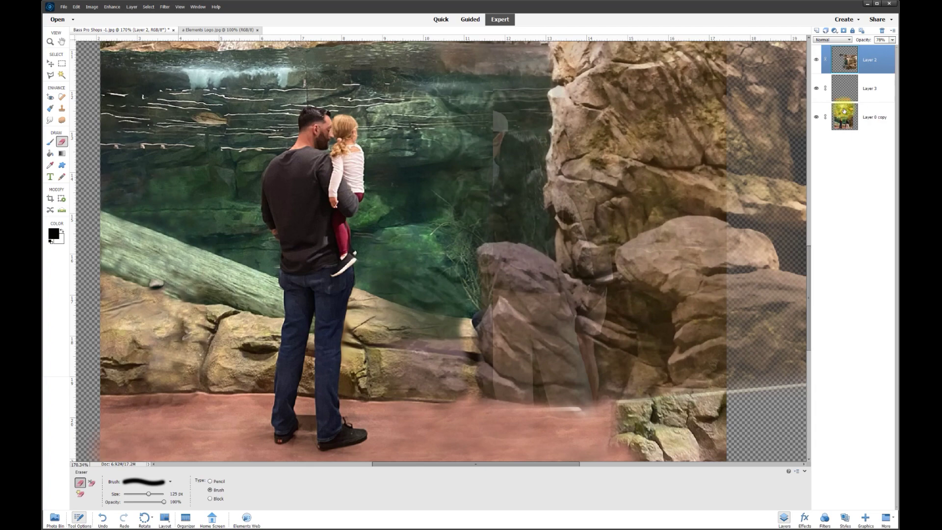
# With other layers hidden and Layer 2 at 100%, delete the lassoed greenery and erase the bottom white streaks
pyautogui.click(816, 117)
pyautogui.click(817, 89)
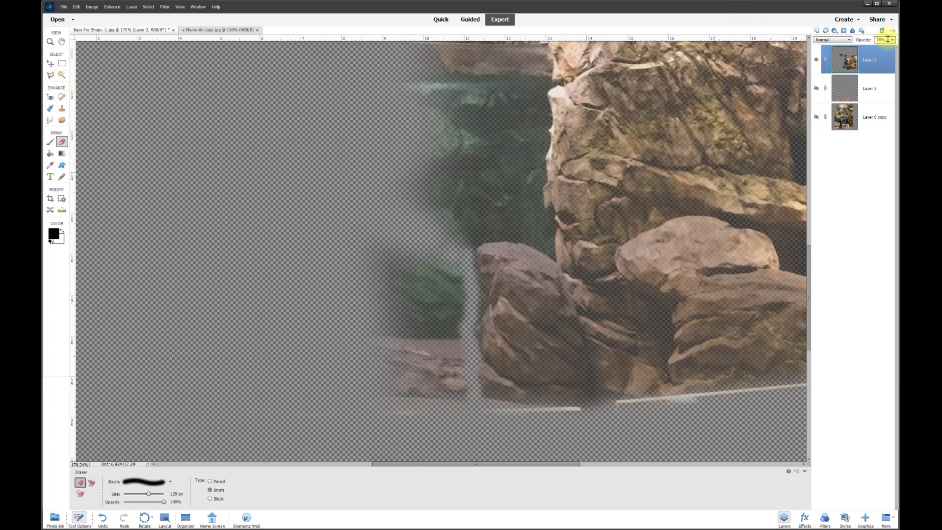
pyautogui.moveTo(887, 48); pyautogui.dragTo(894, 47)
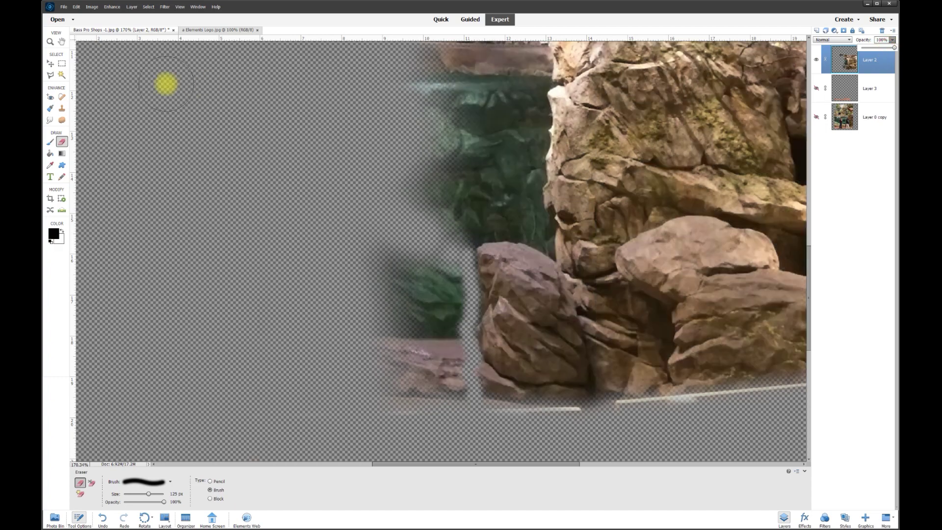
pyautogui.click(51, 76)
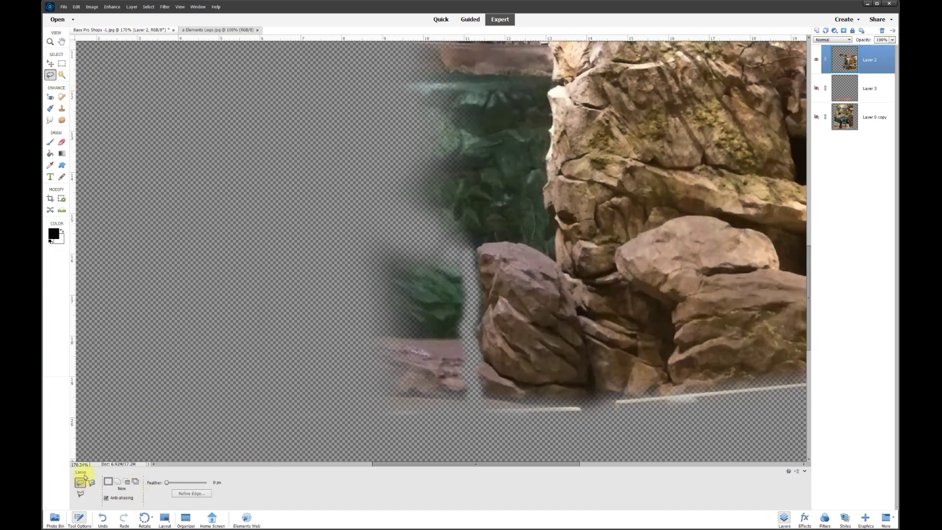
pyautogui.moveTo(321, 188)
pyautogui.mouseDown()
pyautogui.moveTo(459, 253)
pyautogui.moveTo(469, 287)
pyautogui.moveTo(466, 423)
pyautogui.moveTo(415, 438)
pyautogui.moveTo(314, 422)
pyautogui.moveTo(298, 321)
pyautogui.moveTo(312, 271)
pyautogui.mouseUp()
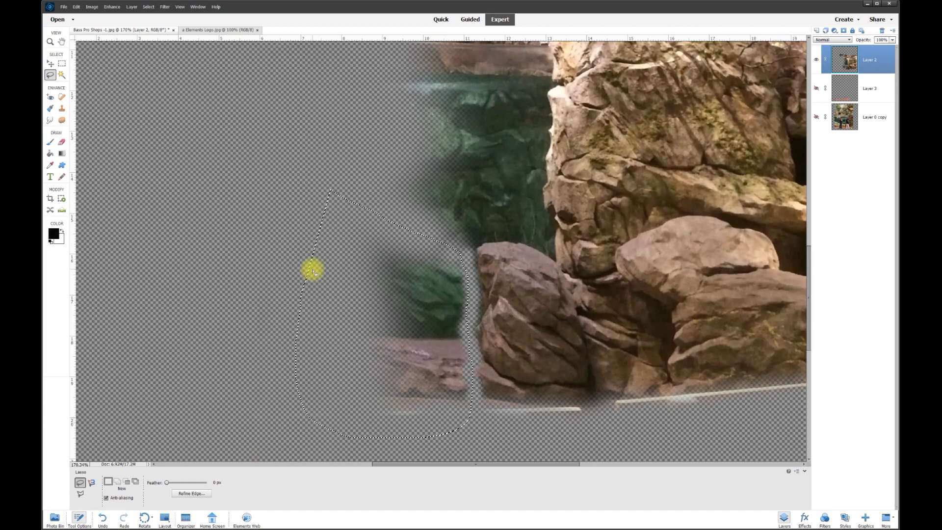
pyautogui.press('Delete')
pyautogui.hotkey('ctrl', 'd')
pyautogui.press('e')
pyautogui.moveTo(631, 431)
pyautogui.mouseDown()
pyautogui.moveTo(628, 422)
pyautogui.moveTo(499, 407)
pyautogui.mouseUp()
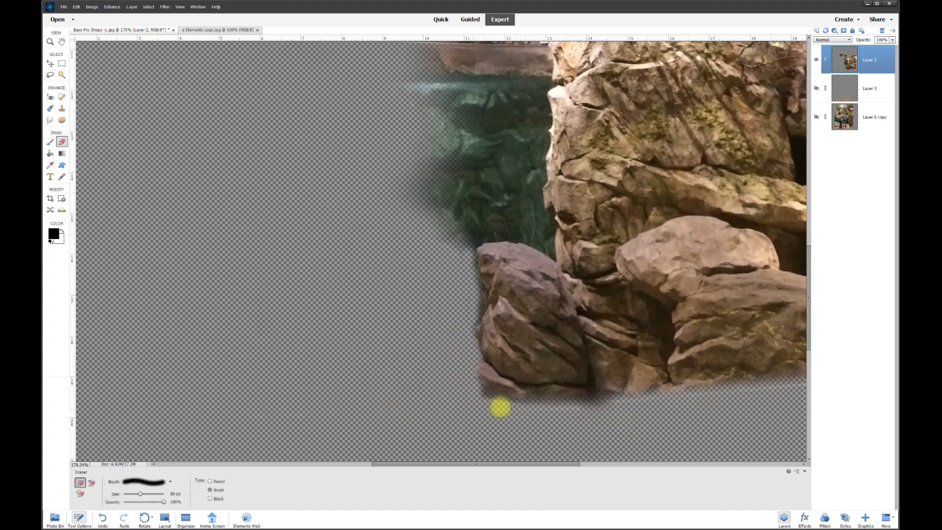
# Show Layer 0 copy and the cloned floor layer again, making Layer 0 copy active
pyautogui.click(816, 119)
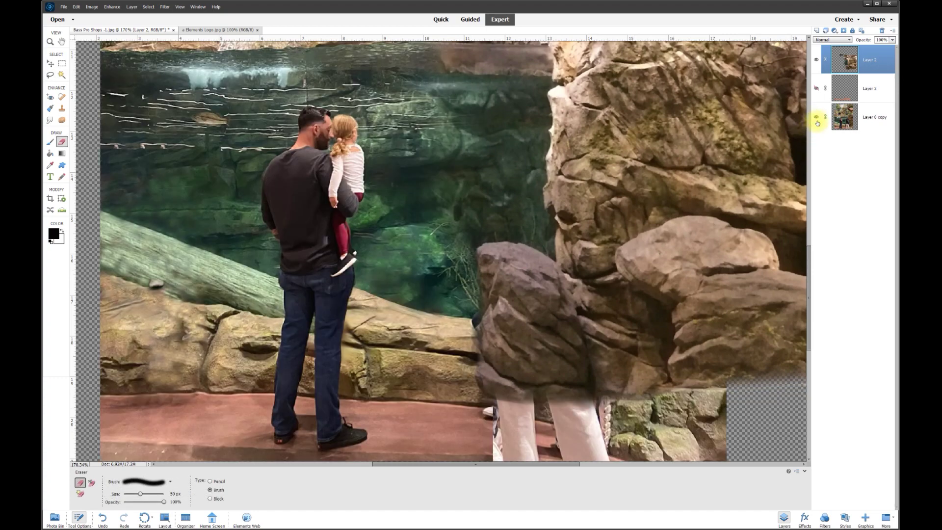
pyautogui.click(816, 89)
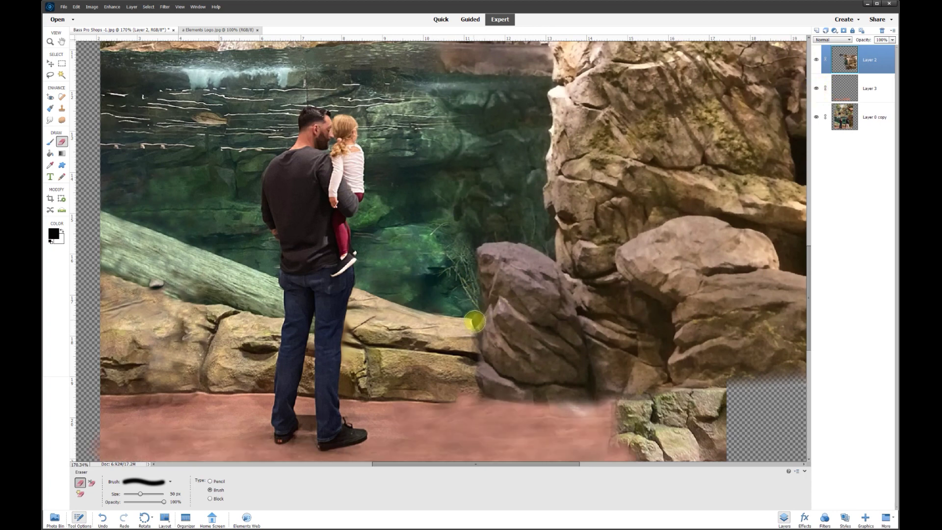
pyautogui.click(51, 64)
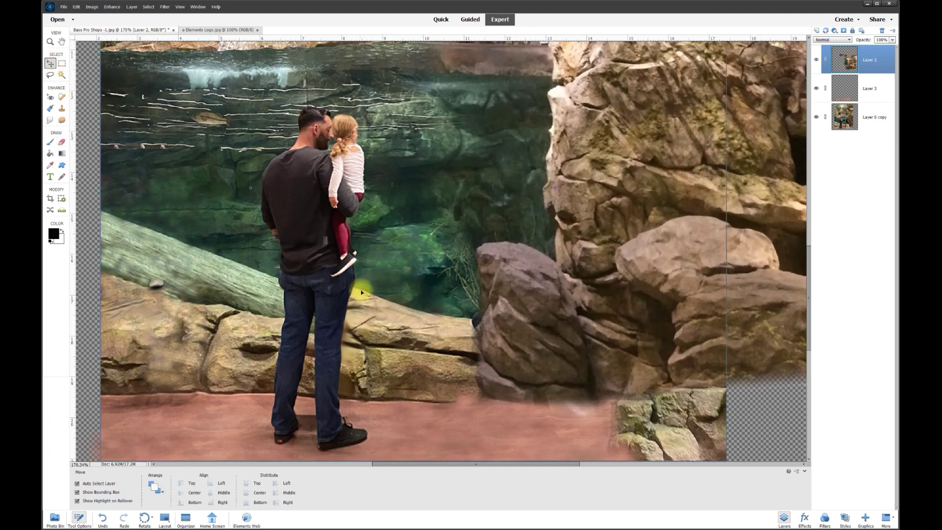
pyautogui.click(885, 118)
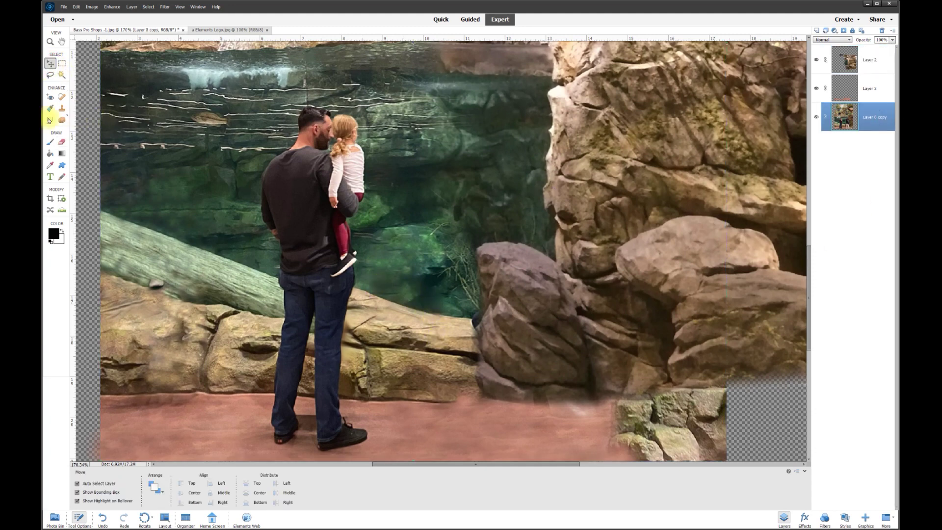
# Smudge the seam along the boulder's left edge into the aquarium water
pyautogui.click(49, 120)
pyautogui.moveTo(431, 296); pyautogui.dragTo(462, 323)
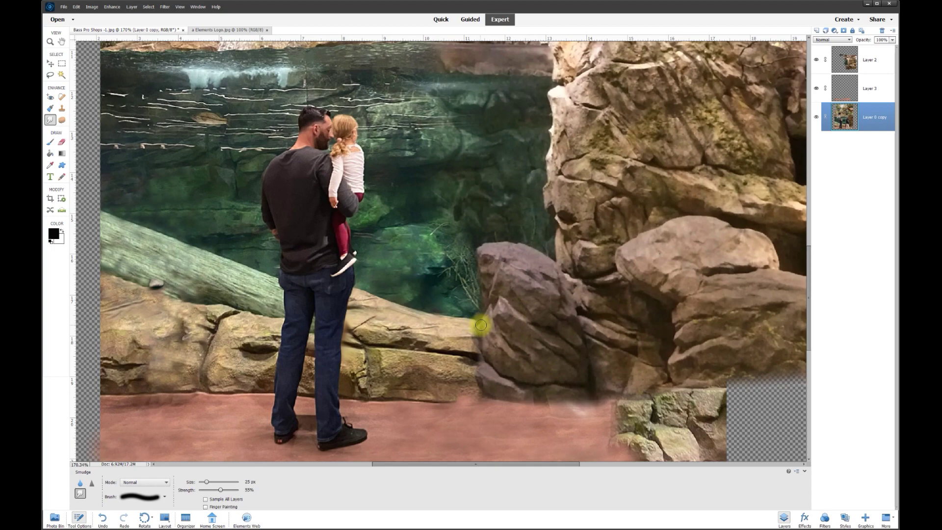
pyautogui.moveTo(485, 313); pyautogui.dragTo(472, 320)
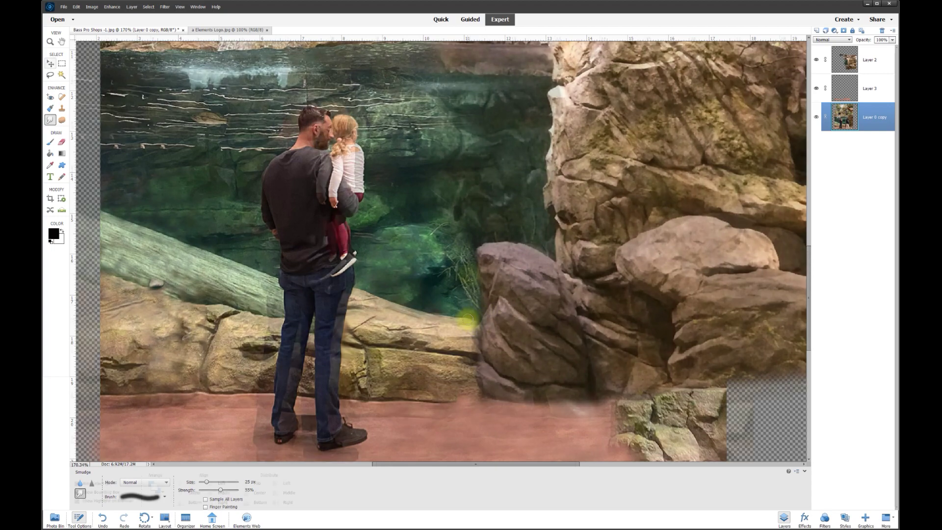
pyautogui.press('v')
pyautogui.scroll(-6, 757, 283)
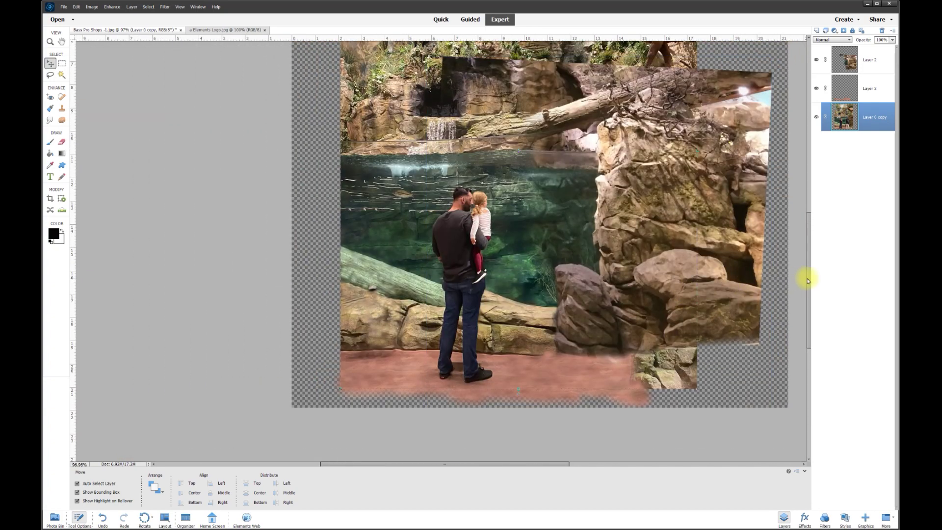
# Toggle the rock wall layer's visibility repeatedly to compare the scene with and without it
pyautogui.scroll(1, 807, 273)
pyautogui.click(816, 59)
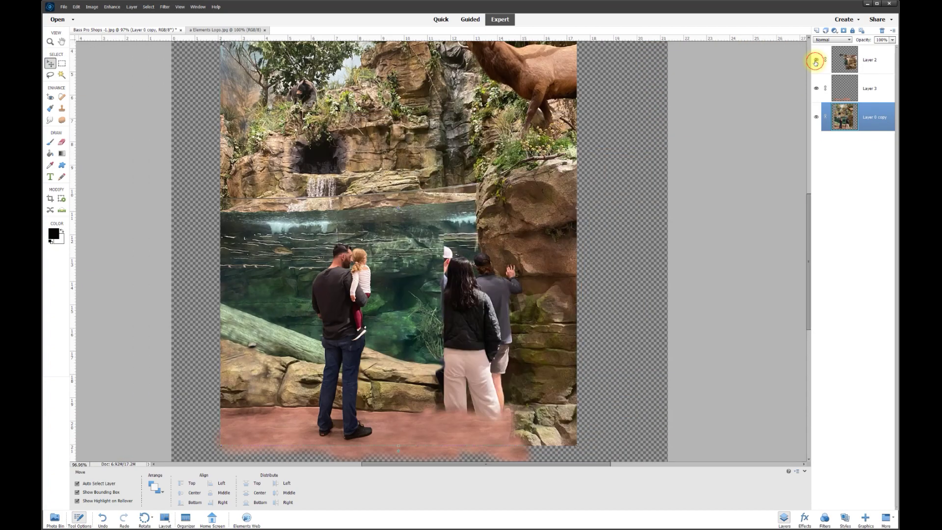
pyautogui.click(815, 60)
pyautogui.click(815, 59)
pyautogui.click(815, 60)
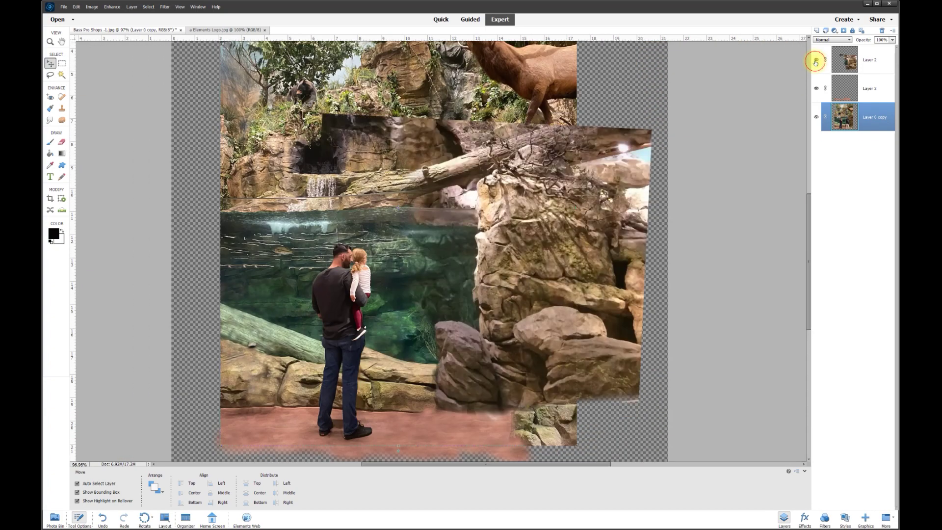
pyautogui.click(816, 60)
pyautogui.click(816, 59)
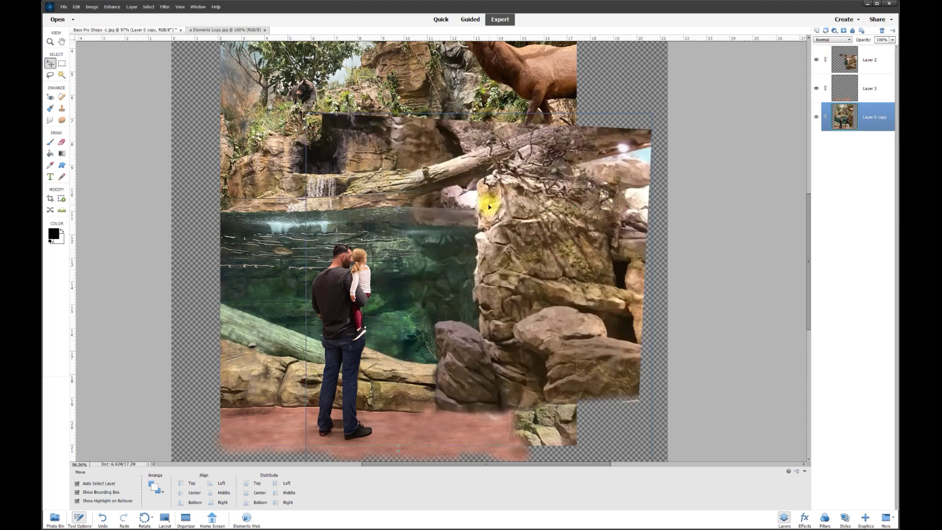
pyautogui.click(816, 60)
pyautogui.click(816, 60)
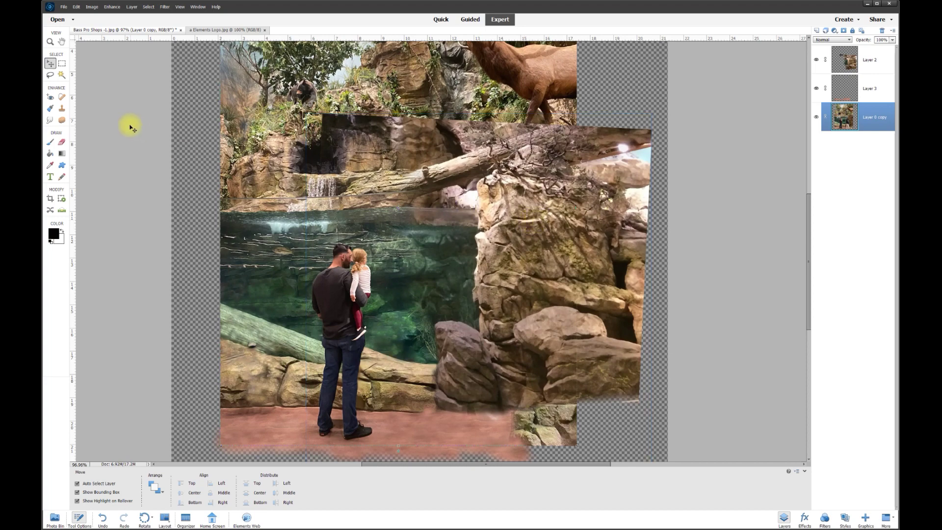
# Erase a small patch from the top of the boulder on Layer 2 with the Eraser
pyautogui.click(62, 143)
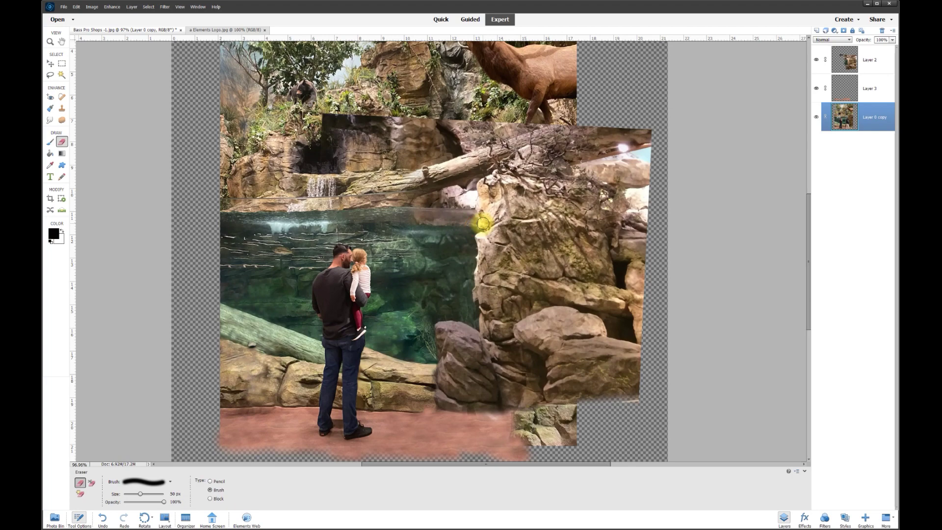
pyautogui.hotkey('alt', '.')
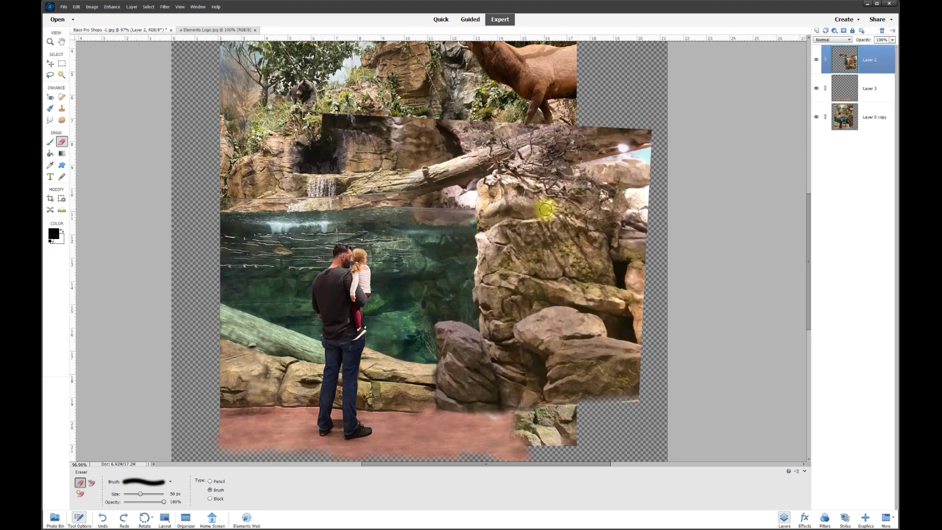
pyautogui.moveTo(545, 209); pyautogui.dragTo(558, 209)
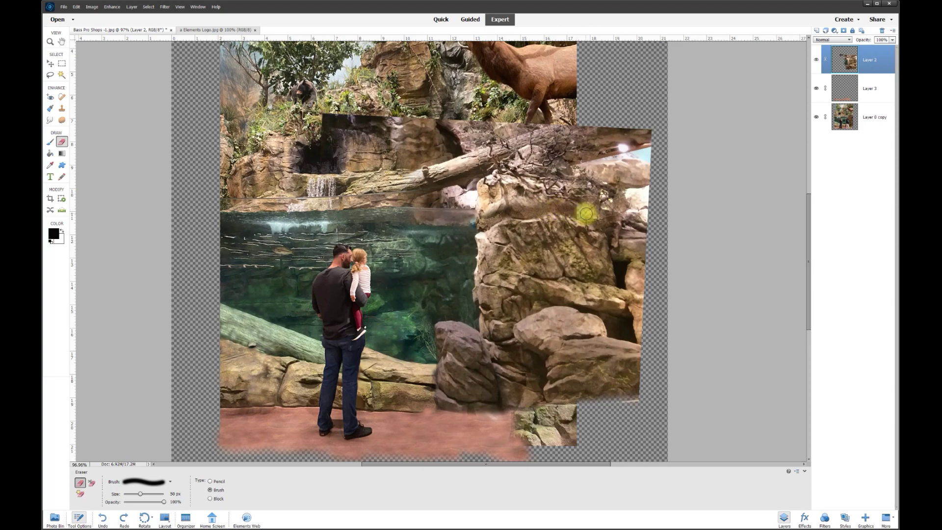
pyautogui.moveTo(589, 214)
pyautogui.mouseDown()
pyautogui.moveTo(571, 210)
pyautogui.moveTo(583, 206)
pyautogui.mouseUp()
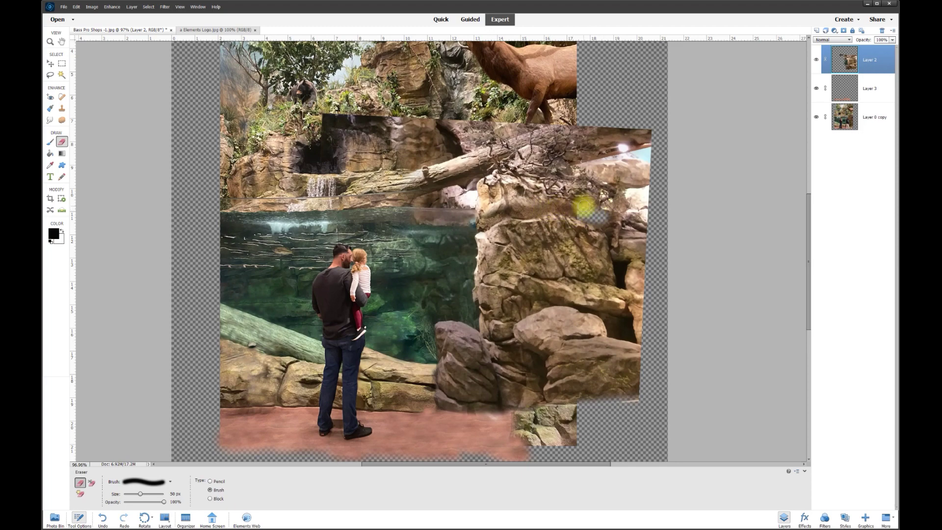
pyautogui.click(62, 64)
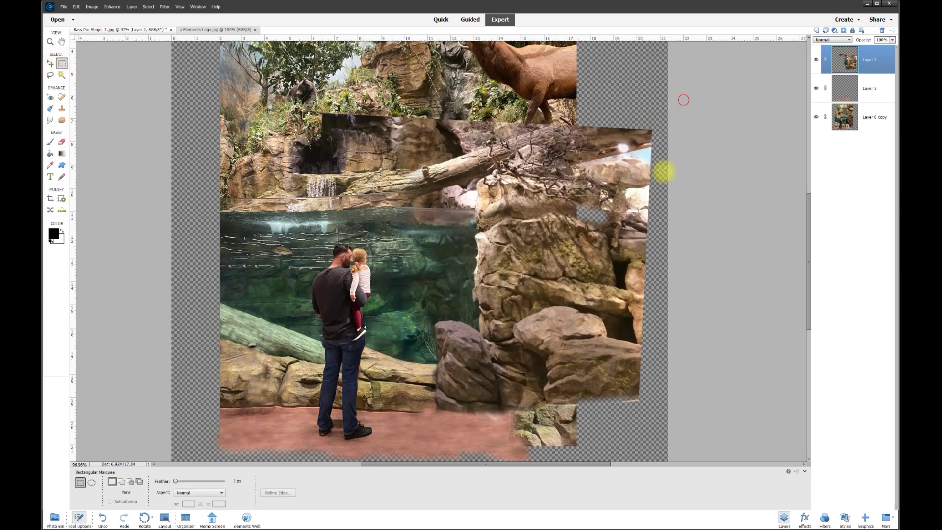
# Delete the rock overhanging past the photo's right edge, then compare with Layer 2 hidden
pyautogui.moveTo(683, 100); pyautogui.dragTo(577, 445)
pyautogui.press('Delete')
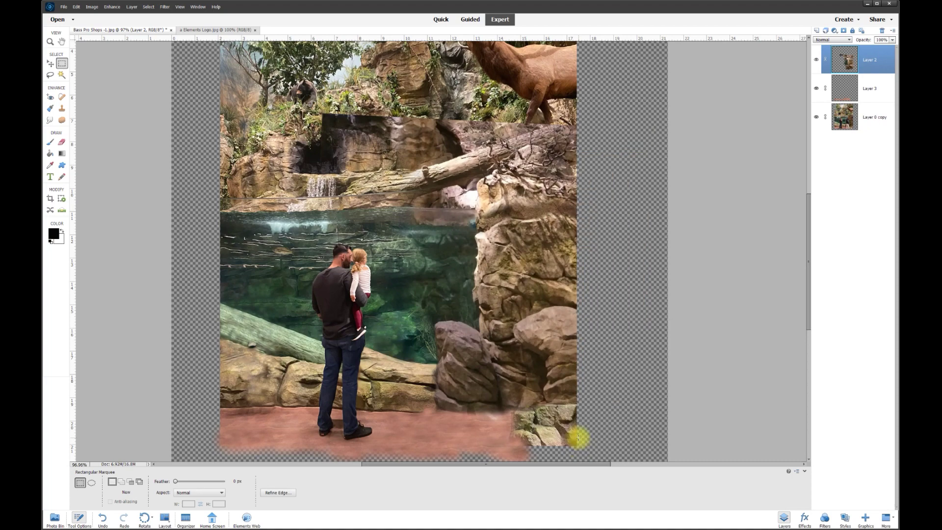
pyautogui.click(818, 59)
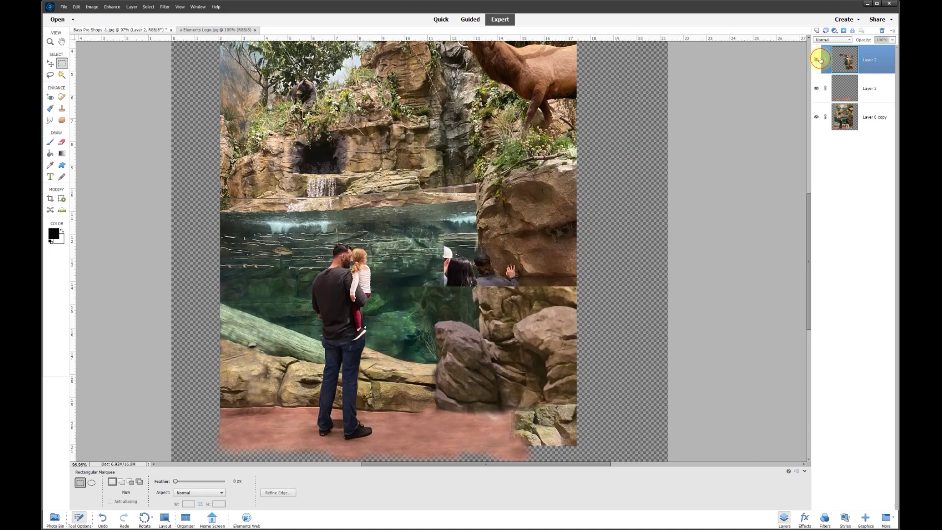
pyautogui.click(818, 60)
pyautogui.click(818, 60)
pyautogui.click(818, 59)
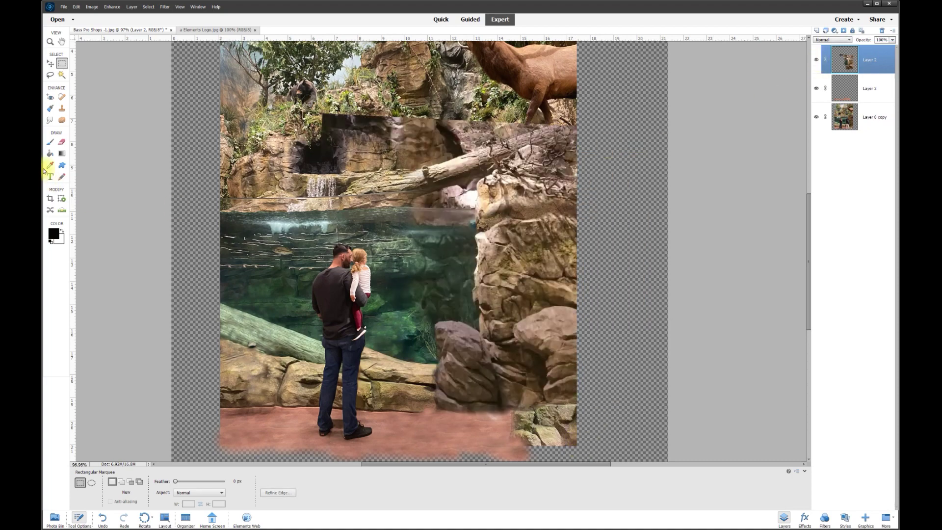
# Erase Layer 2 along the water line with a 100 px eraser and compare the result
pyautogui.click(62, 141)
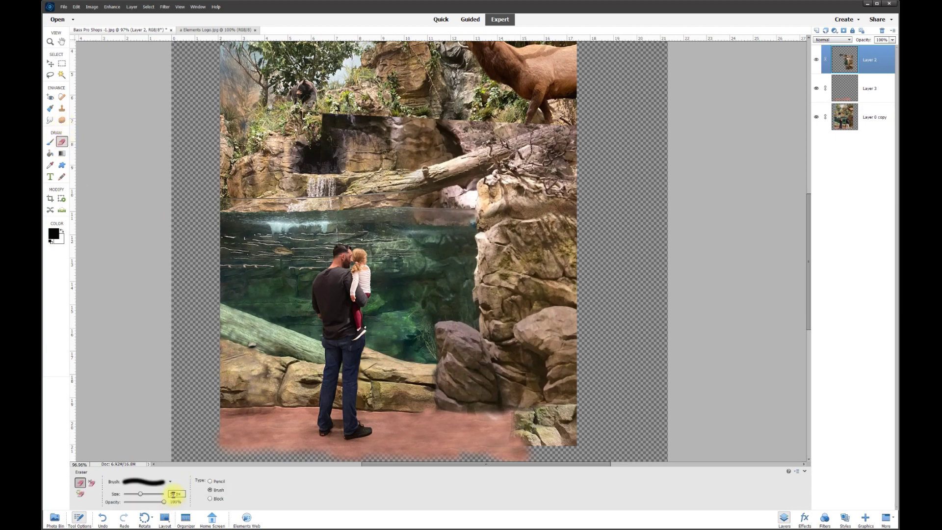
pyautogui.write('100')
pyautogui.press('Return')
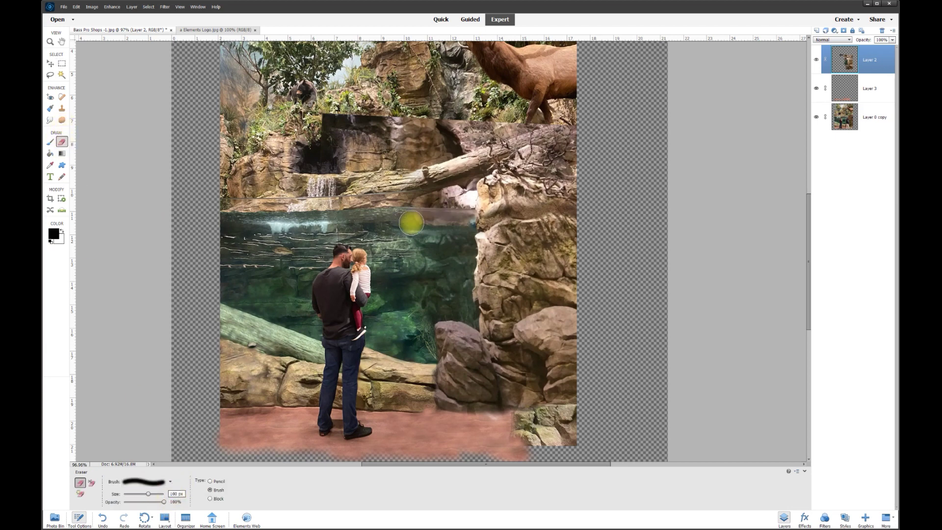
pyautogui.moveTo(469, 206)
pyautogui.mouseDown()
pyautogui.moveTo(412, 201)
pyautogui.moveTo(421, 209)
pyautogui.mouseUp()
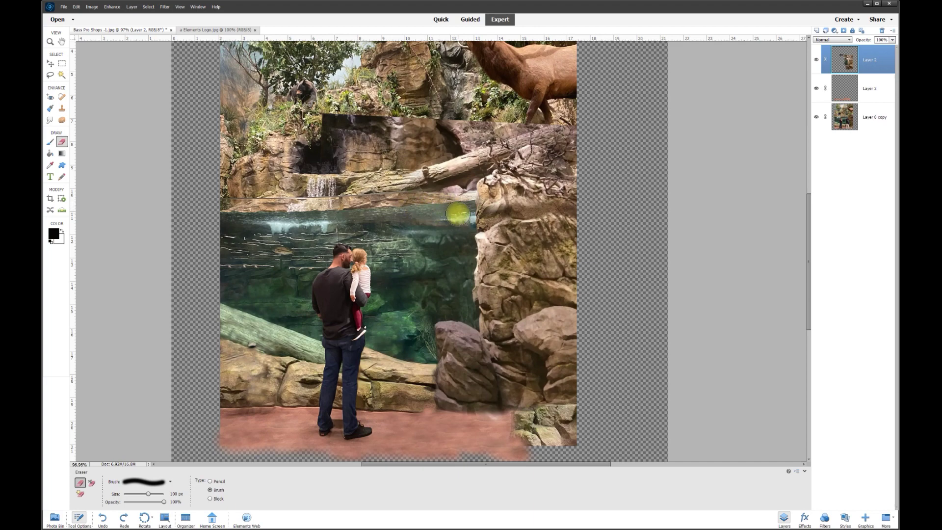
pyautogui.click(816, 60)
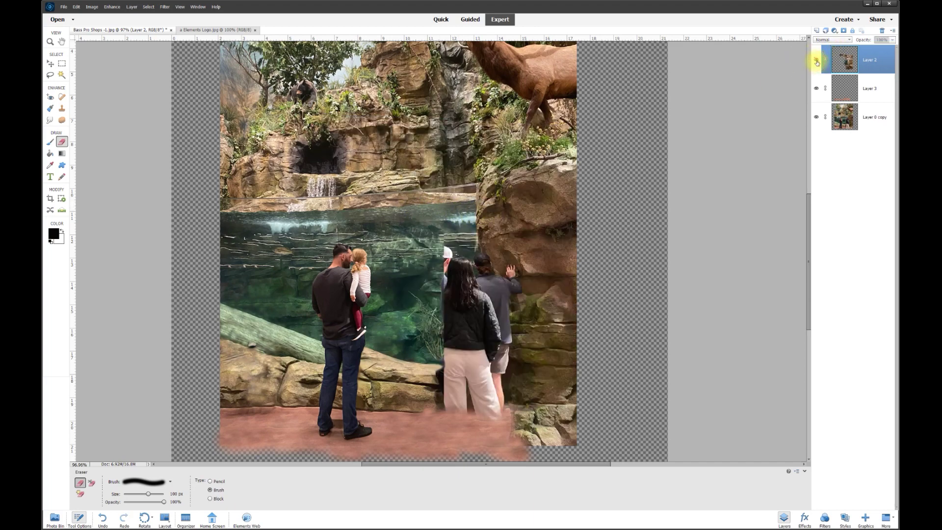
pyautogui.click(816, 59)
pyautogui.click(816, 61)
pyautogui.click(816, 60)
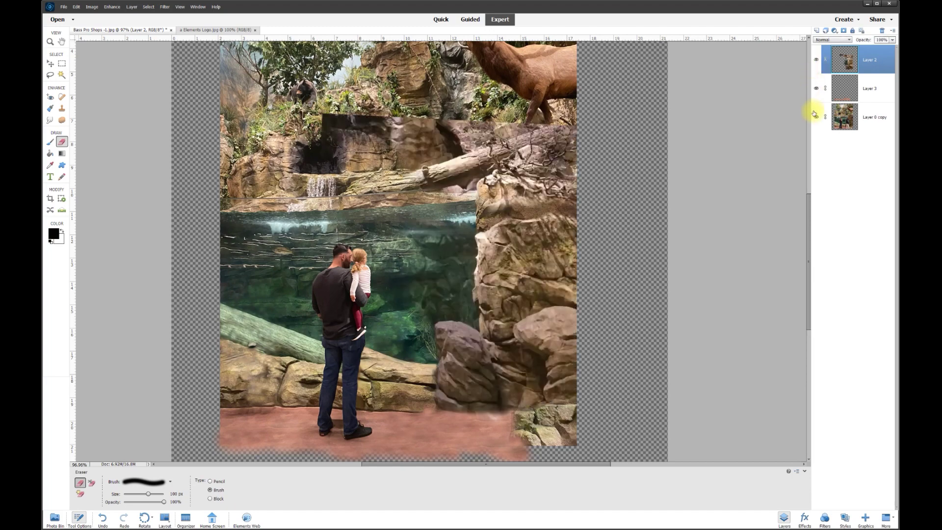
# Lasso and delete the upper rock and log on Layer 2, viewing it without Layer 0 copy
pyautogui.click(817, 117)
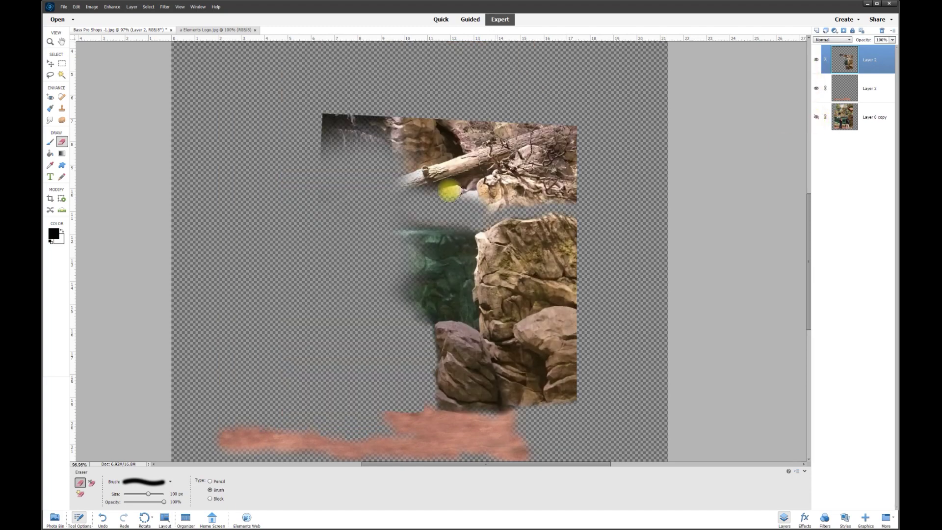
pyautogui.click(50, 76)
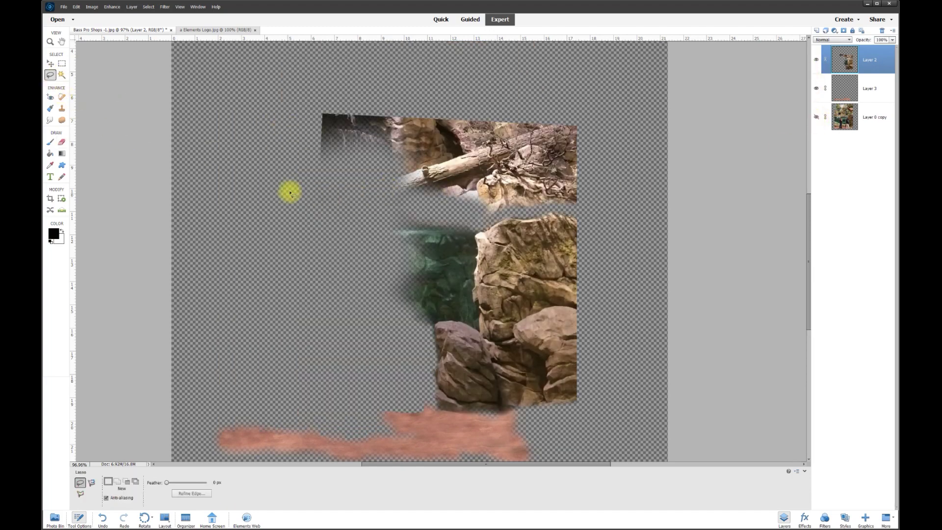
pyautogui.moveTo(274, 169)
pyautogui.mouseDown()
pyautogui.moveTo(335, 199)
pyautogui.moveTo(462, 217)
pyautogui.moveTo(589, 212)
pyautogui.moveTo(596, 115)
pyautogui.moveTo(558, 99)
pyautogui.moveTo(353, 74)
pyautogui.moveTo(290, 96)
pyautogui.mouseUp()
pyautogui.press('Delete')
pyautogui.click(395, 177)
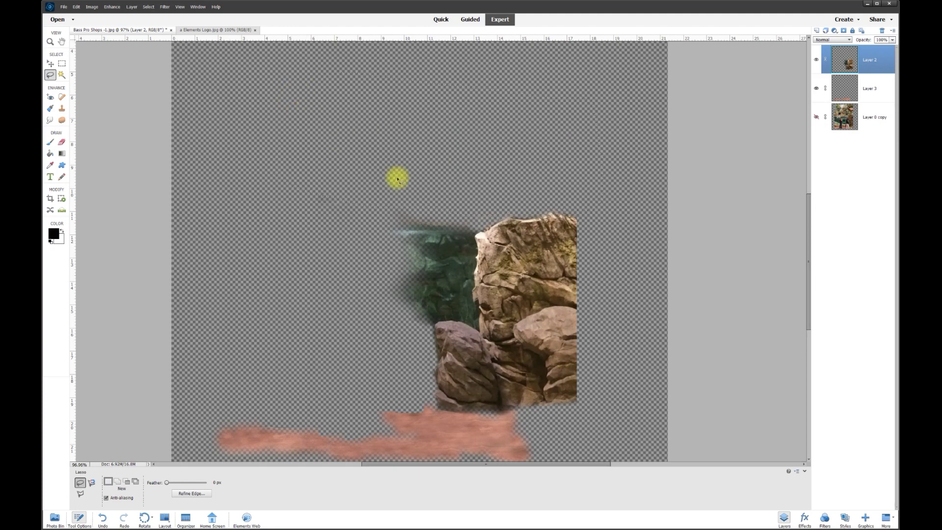
pyautogui.click(817, 117)
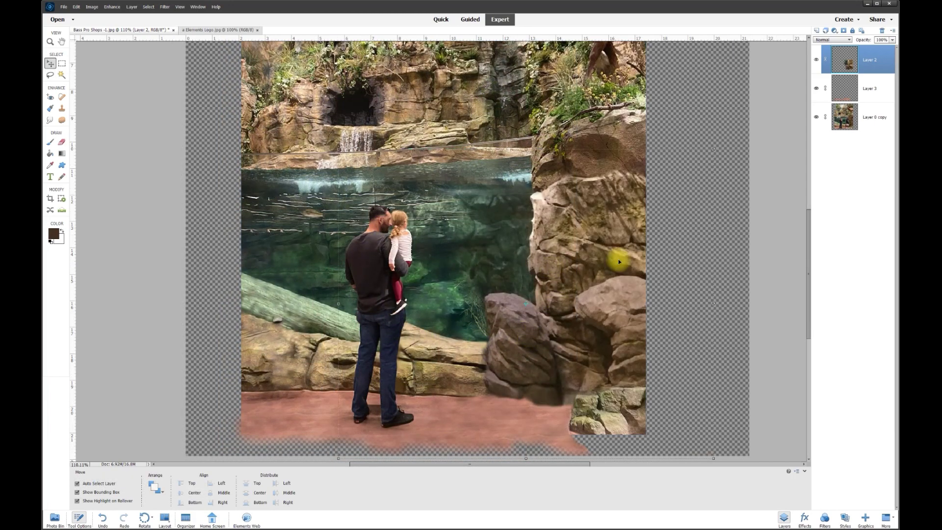
# Lasso the dark rock beside the water and copy it onto a new Layer 4
pyautogui.click(816, 60)
pyautogui.click(817, 60)
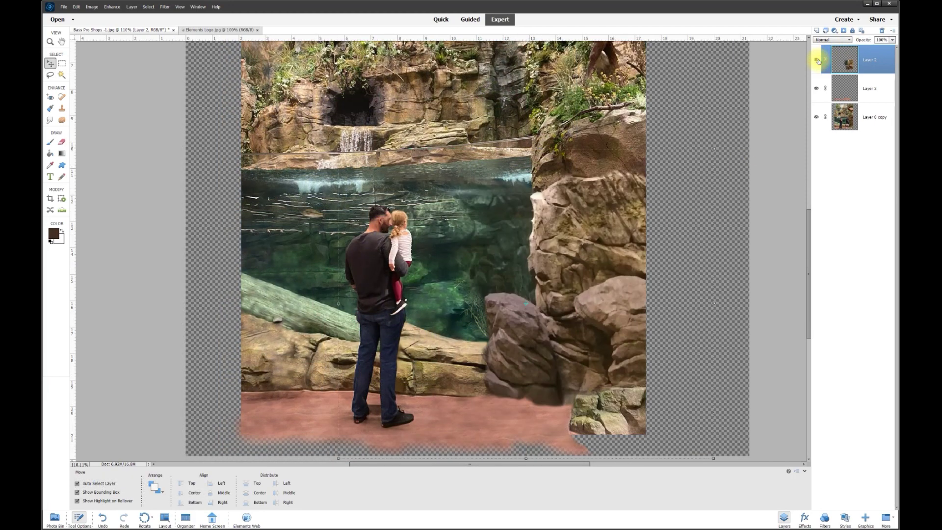
pyautogui.click(51, 76)
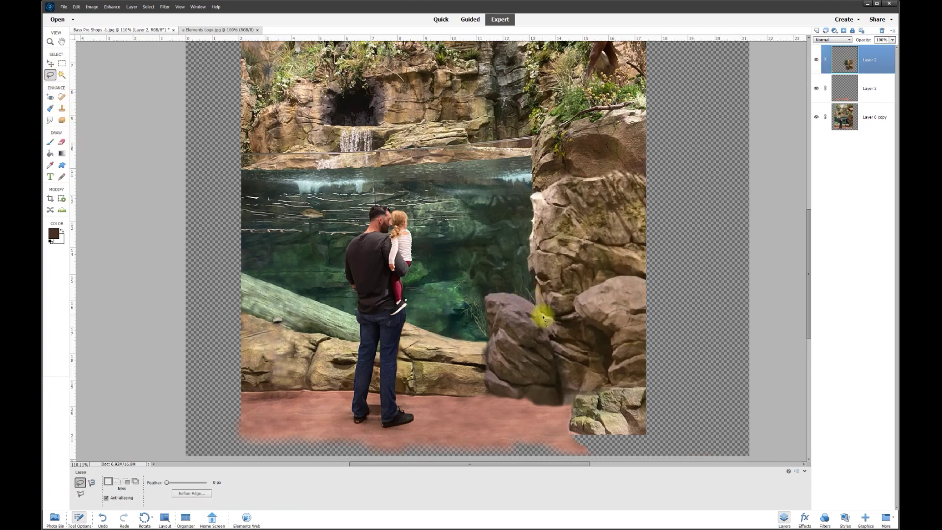
pyautogui.moveTo(552, 342)
pyautogui.mouseDown()
pyautogui.moveTo(566, 403)
pyautogui.moveTo(537, 414)
pyautogui.moveTo(483, 403)
pyautogui.moveTo(469, 340)
pyautogui.moveTo(484, 293)
pyautogui.mouseUp()
pyautogui.rightClick(524, 334)
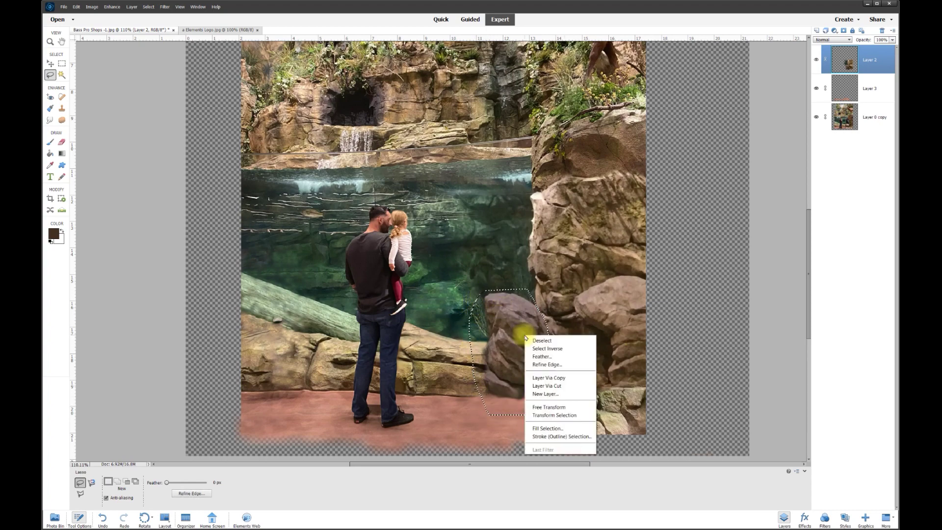
pyautogui.click(546, 377)
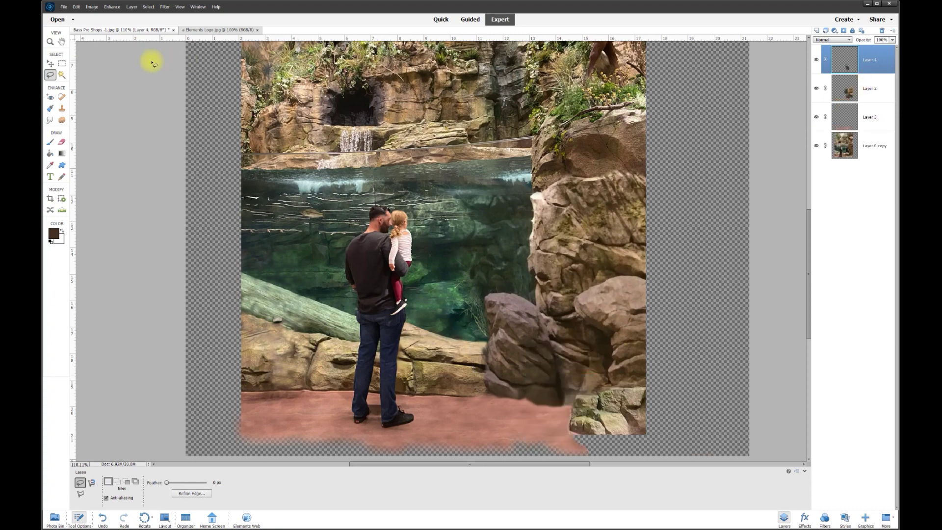
# Apply Brightness/Contrast to the copied rock: brightness 36, contrast -15
pyautogui.click(113, 7)
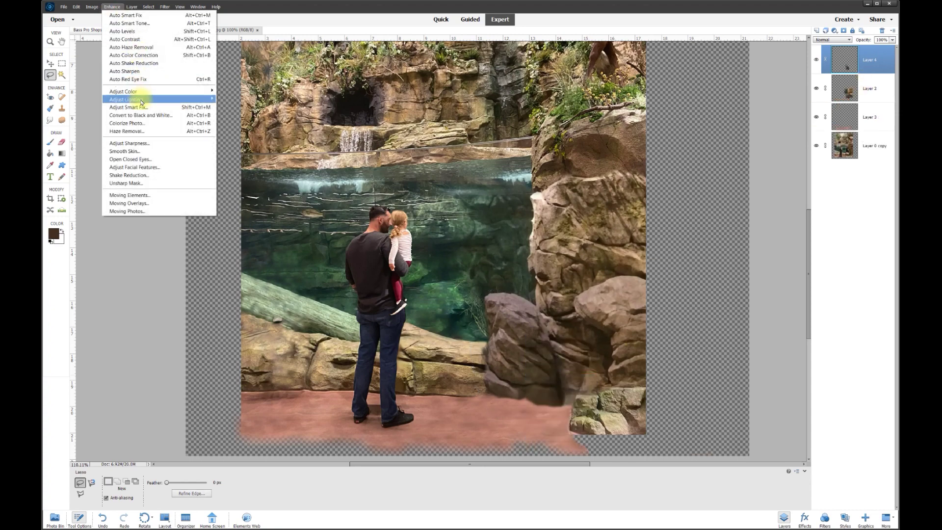
pyautogui.click(238, 107)
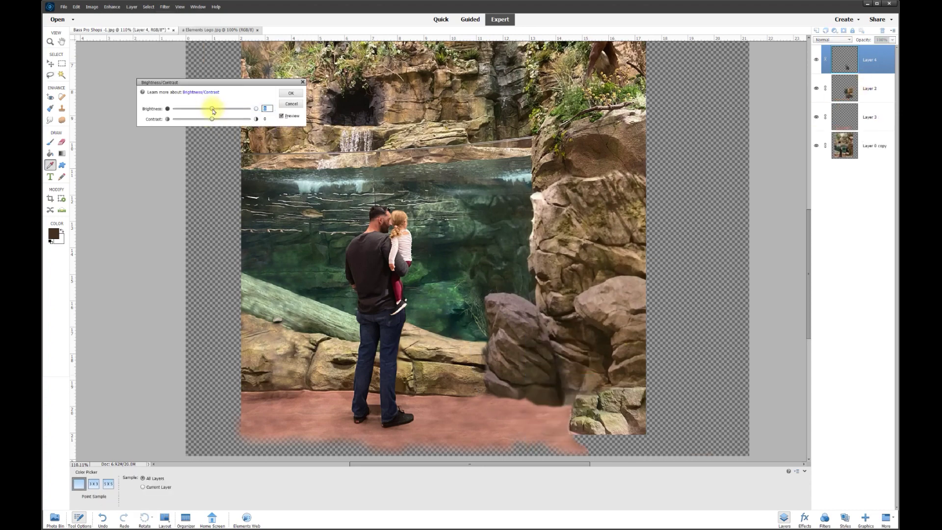
pyautogui.moveTo(213, 111); pyautogui.dragTo(221, 110)
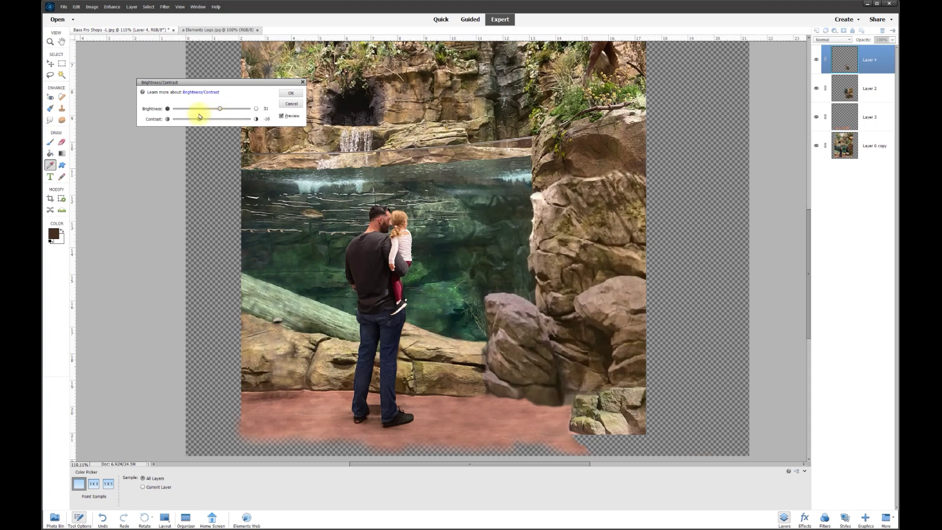
pyautogui.moveTo(200, 116); pyautogui.dragTo(200, 117)
pyautogui.moveTo(219, 108); pyautogui.dragTo(222, 109)
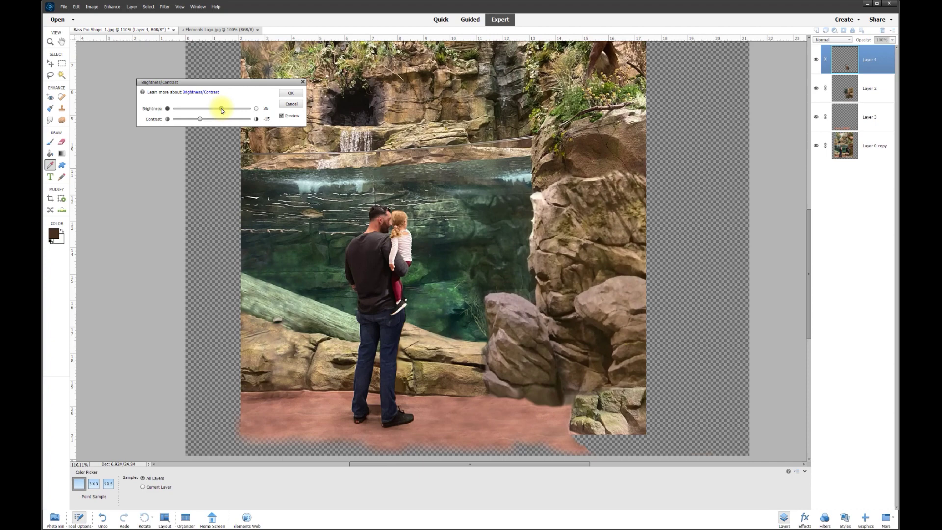
pyautogui.click(281, 117)
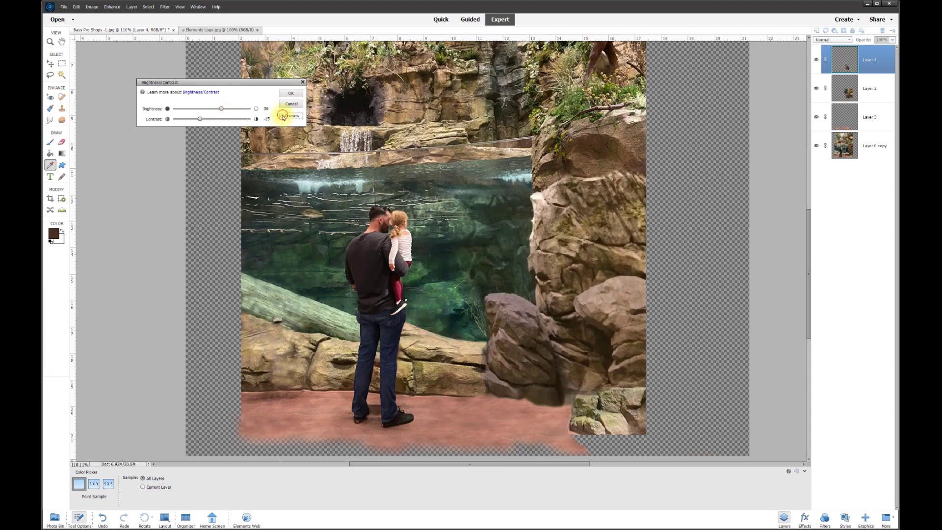
pyautogui.click(282, 116)
pyautogui.press('Return')
# Fit the image in the window and crop just inside the transparent edges to remove the borders
pyautogui.press('v')
pyautogui.click(671, 329)
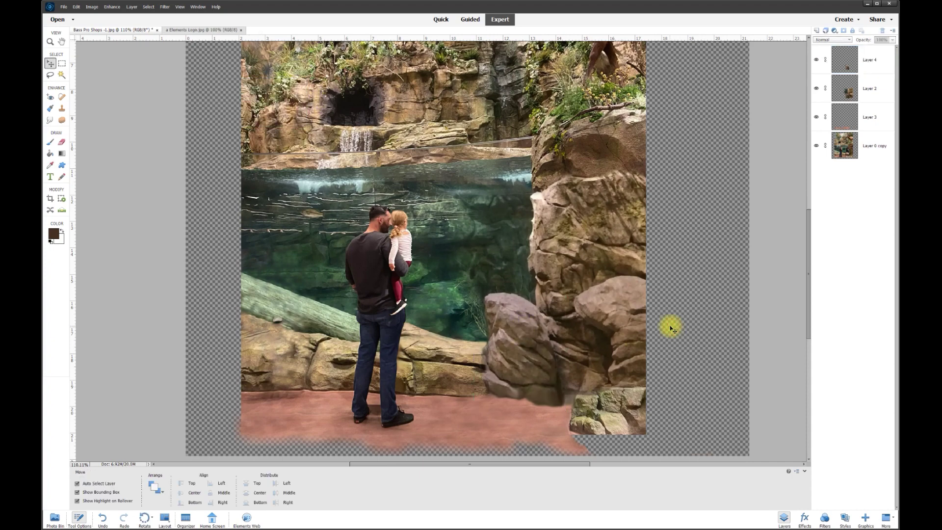
pyautogui.hotkey('ctrl', '-')
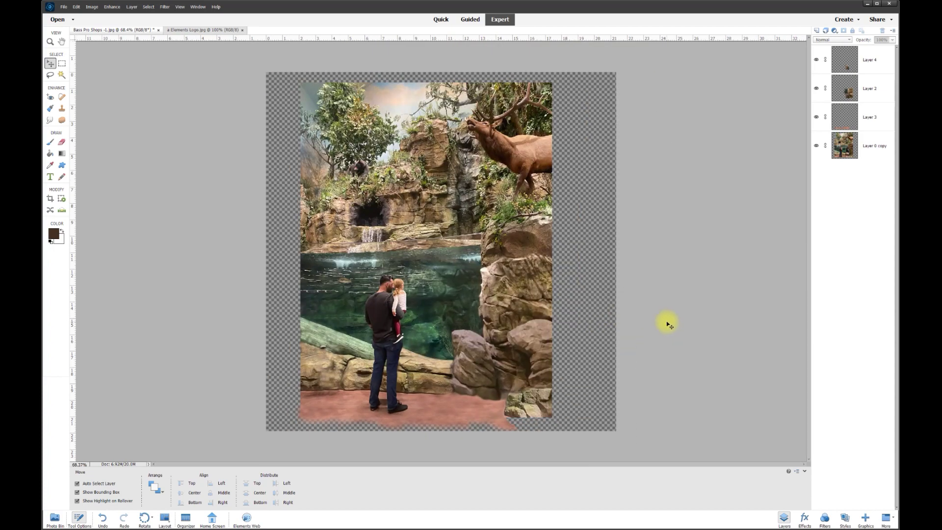
pyautogui.hotkey('ctrl', '0')
pyautogui.click(50, 199)
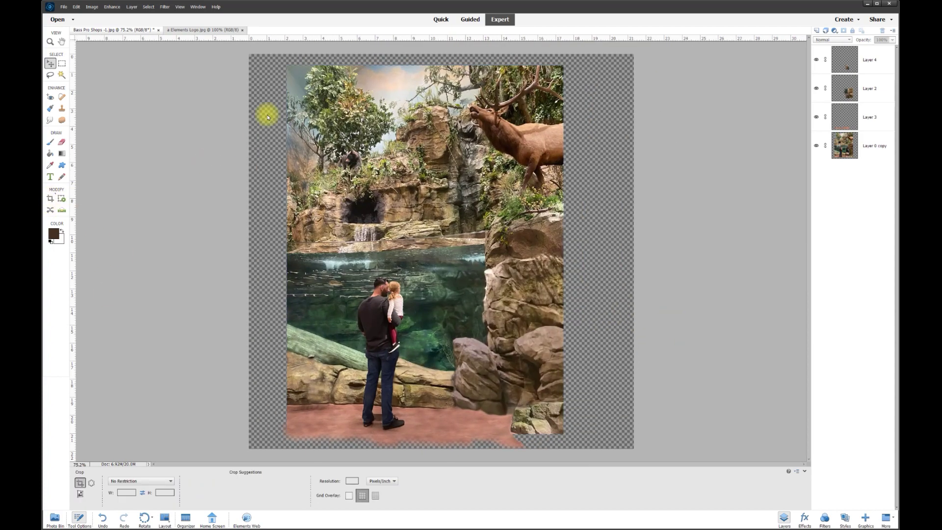
pyautogui.moveTo(291, 72); pyautogui.dragTo(561, 434)
pyautogui.click(538, 439)
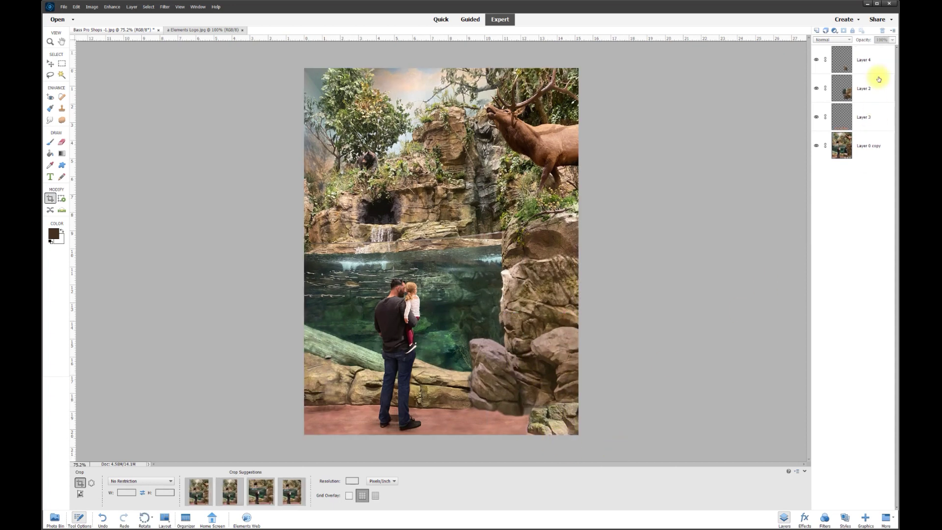
pyautogui.doubleClick(62, 43)
pyautogui.click(51, 64)
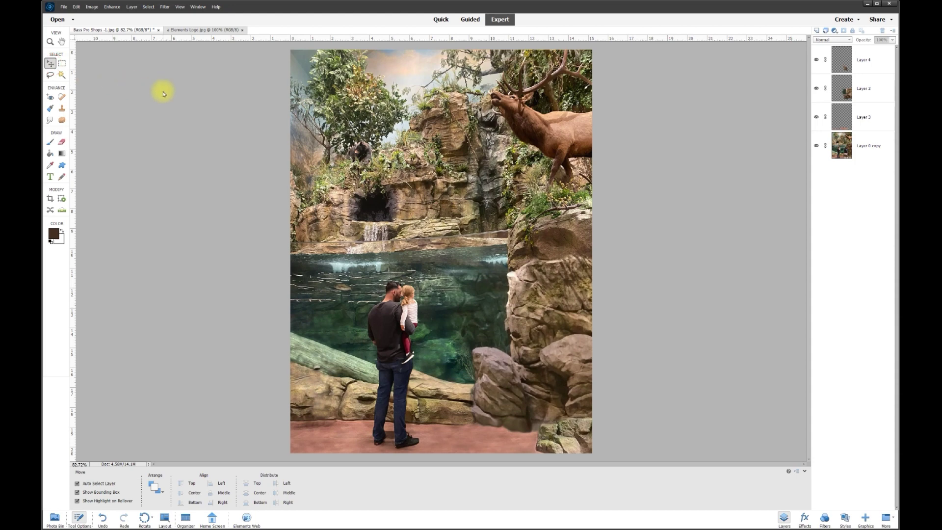